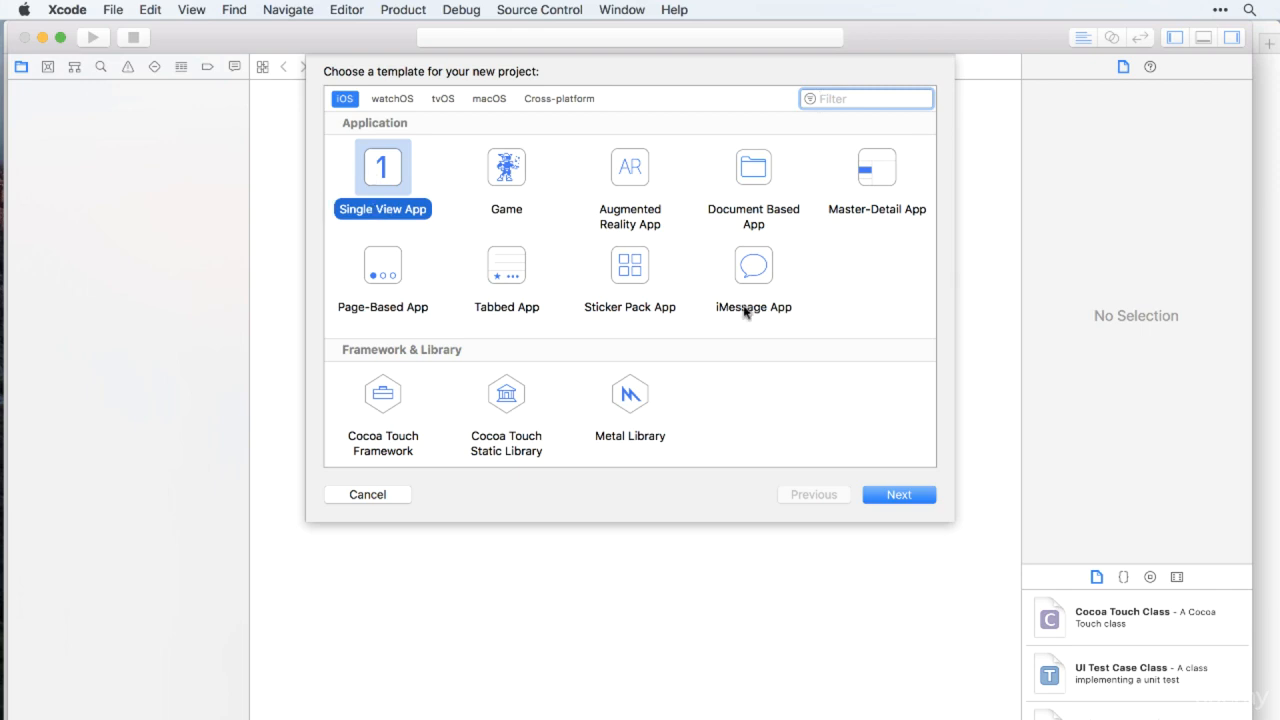
Step: Choose the Single View App template for the new project and set the product name to My First App
left_click(907, 498)
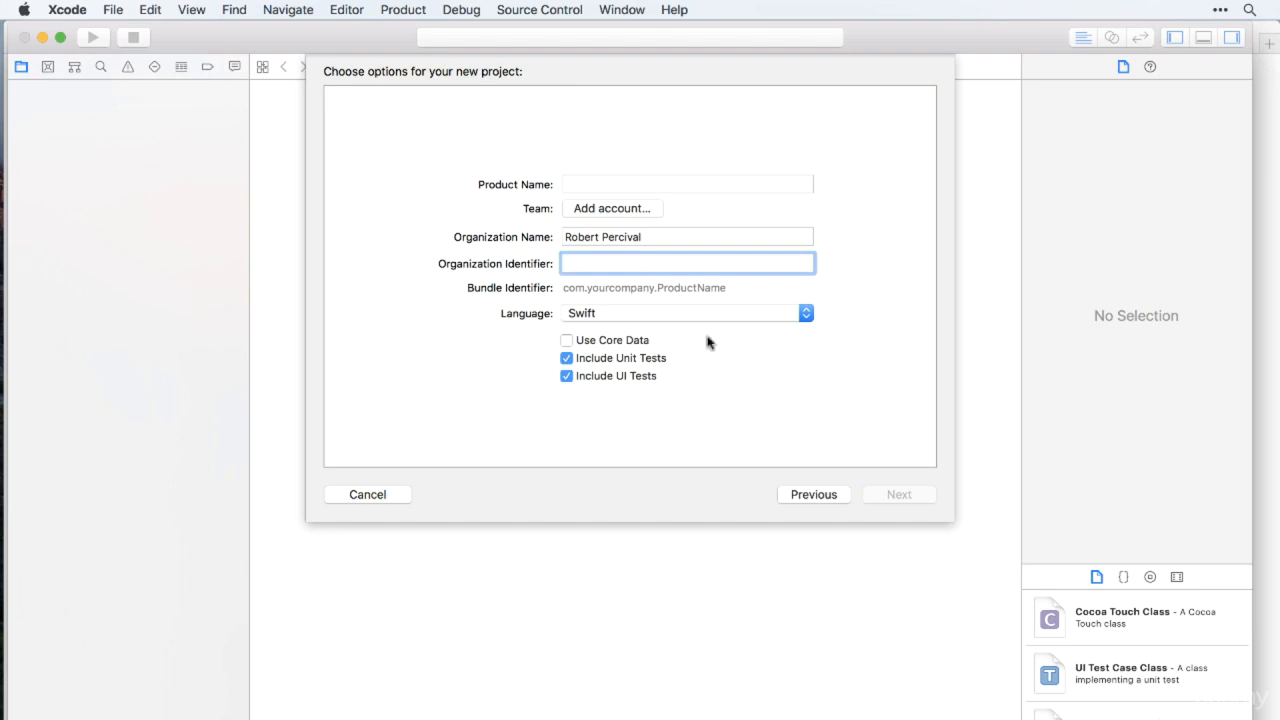
left_click(577, 181)
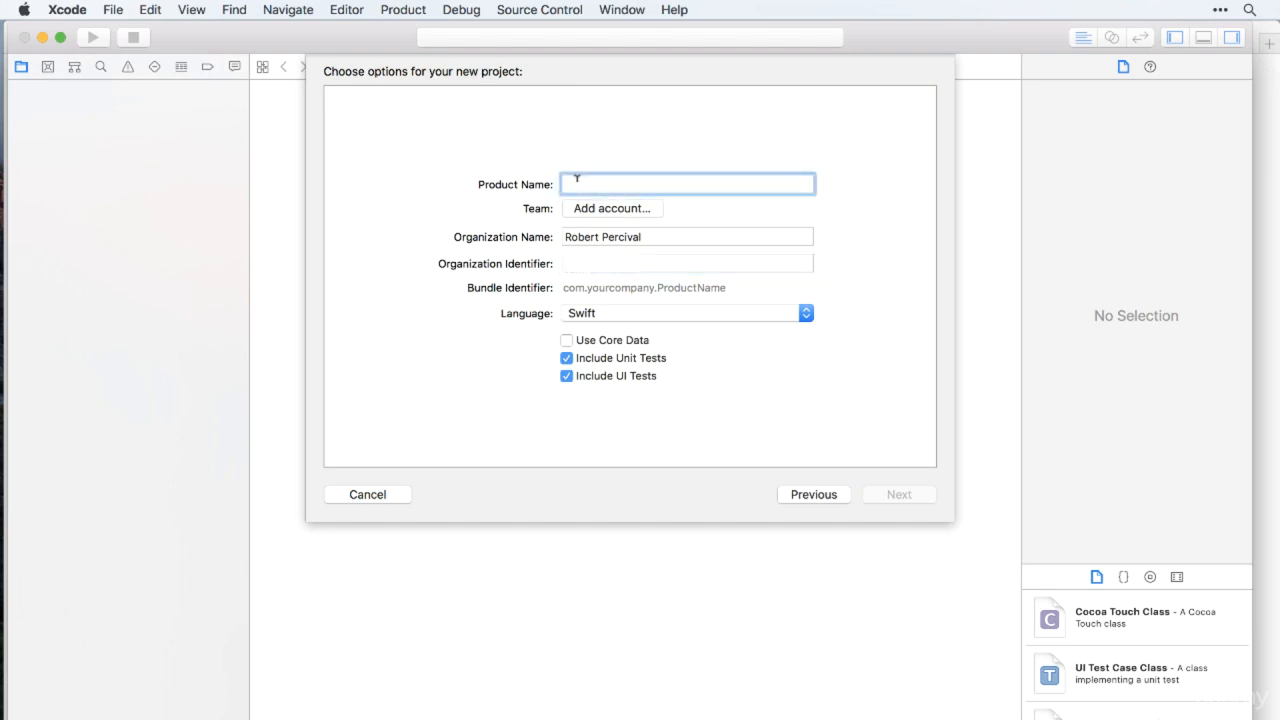
type("My First App")
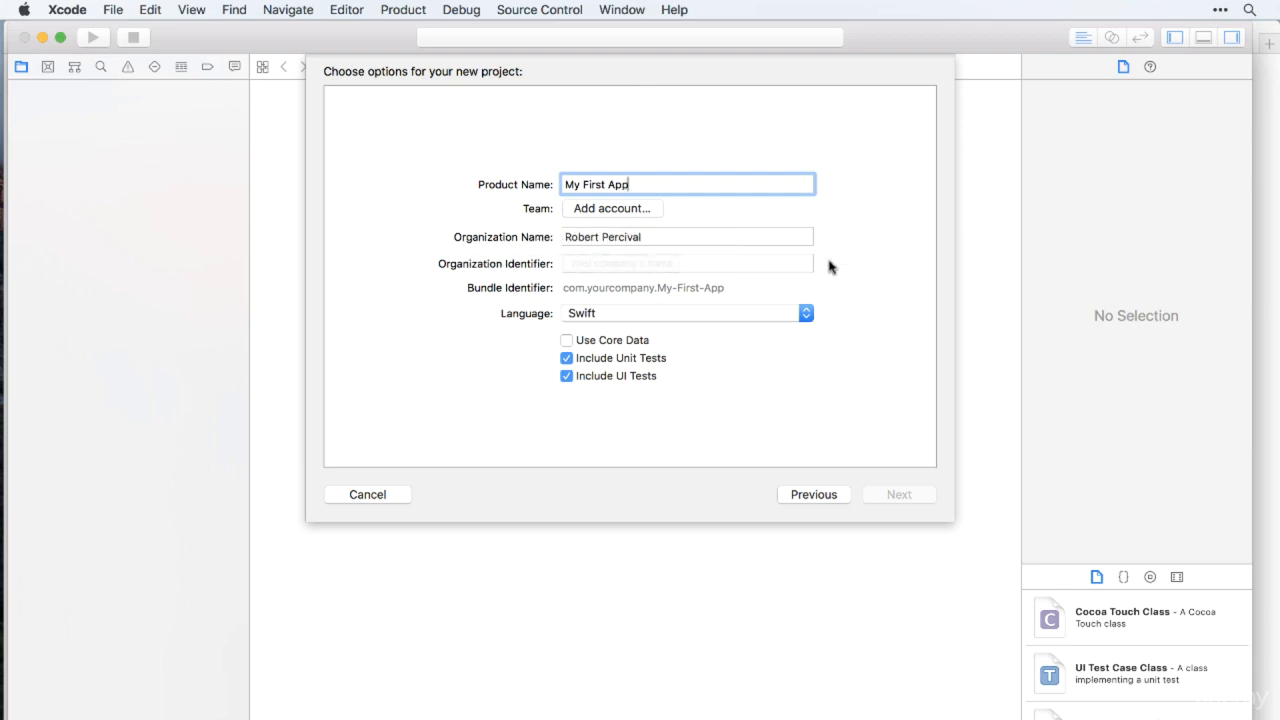
left_click(626, 263)
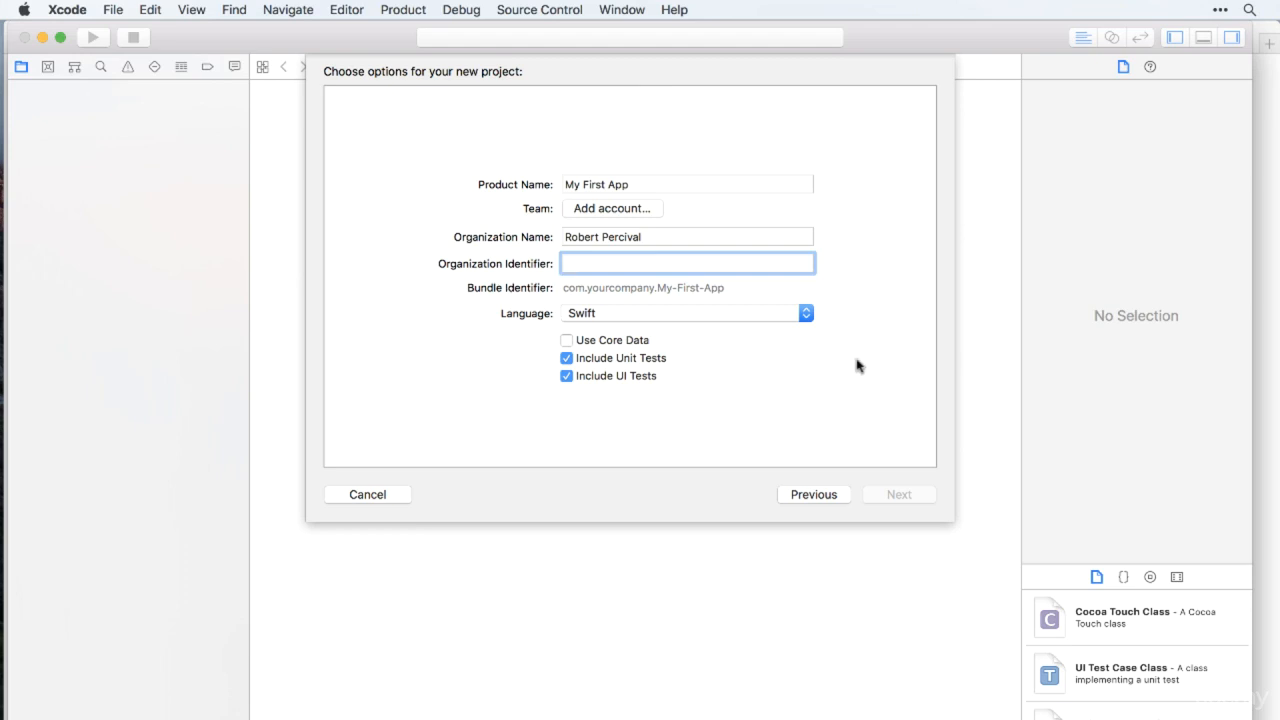
type("google.com")
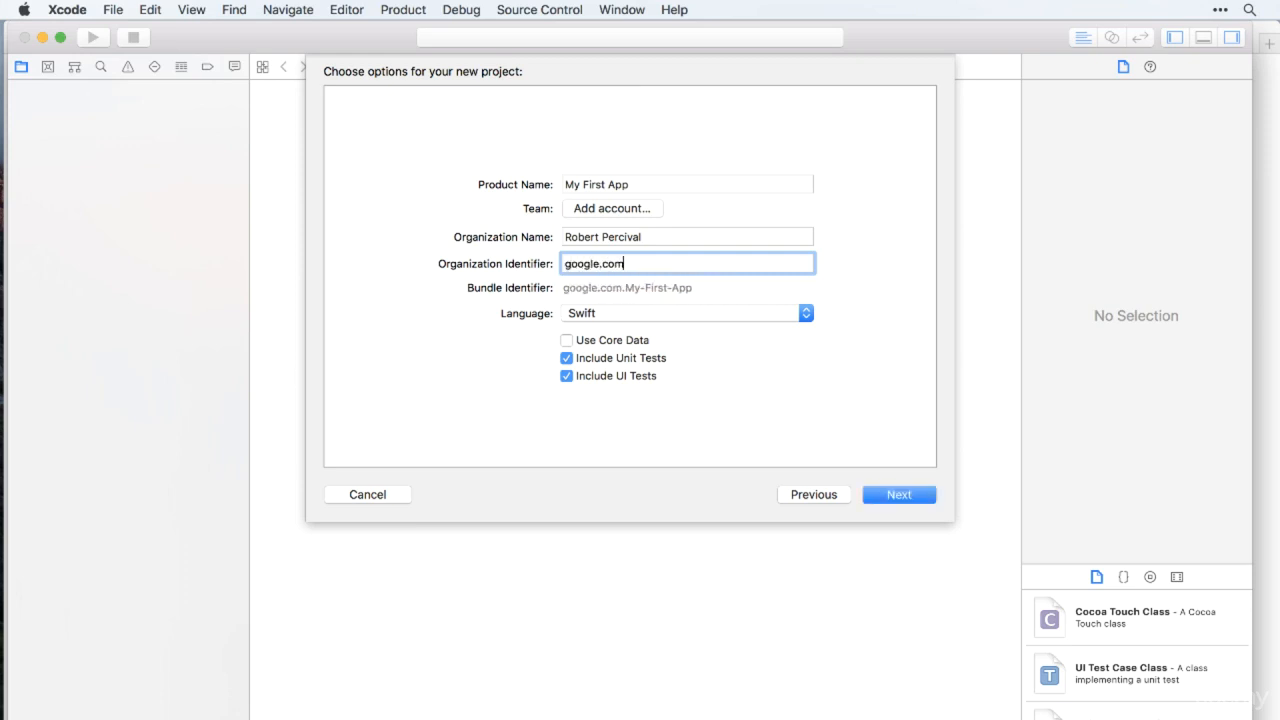
key("super+a")
key("BackSpace")
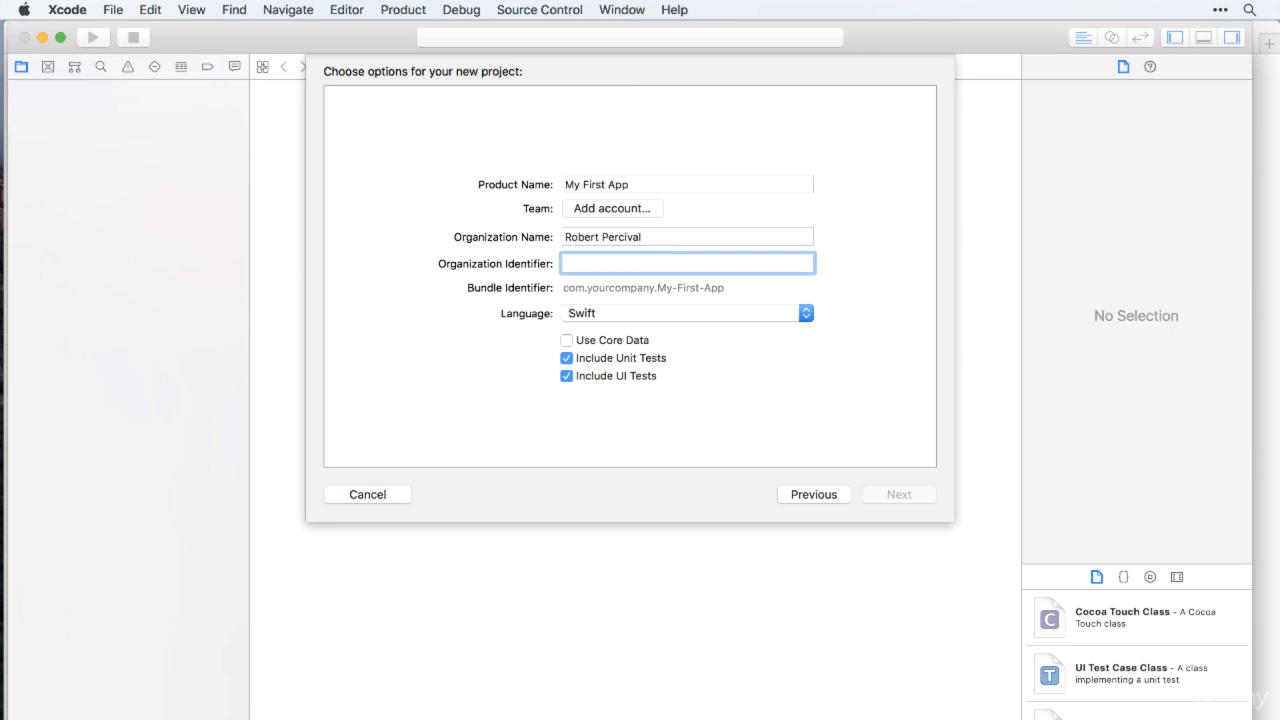
Step: Set the organization identifier to "com." plus the developer's name and create the Swift project on the Desktop with a Git repository
type("com")
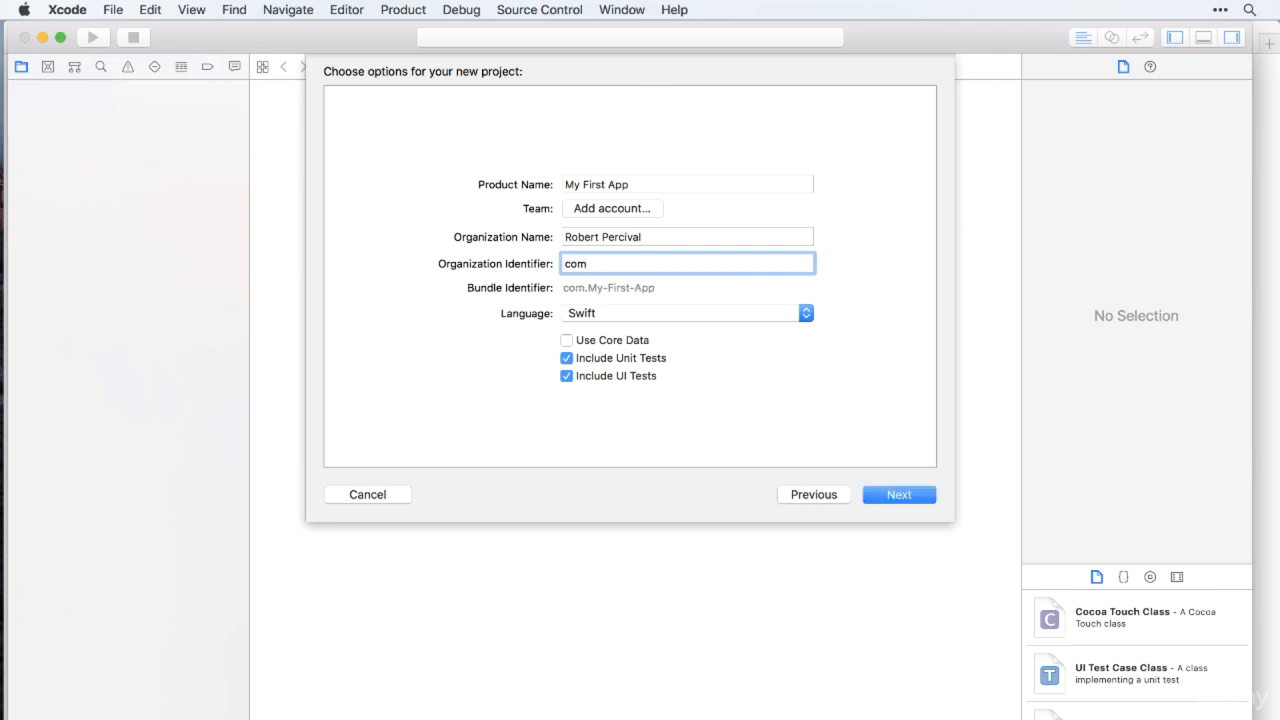
type(".robpercival")
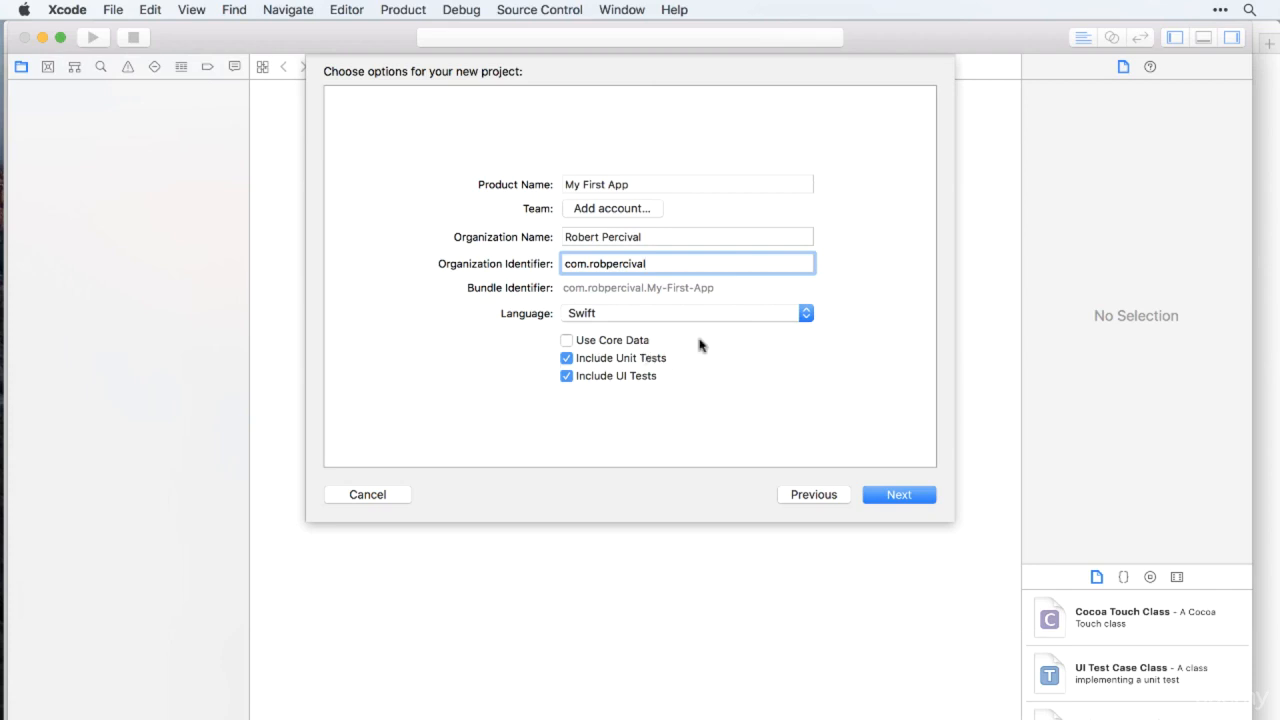
left_click(911, 502)
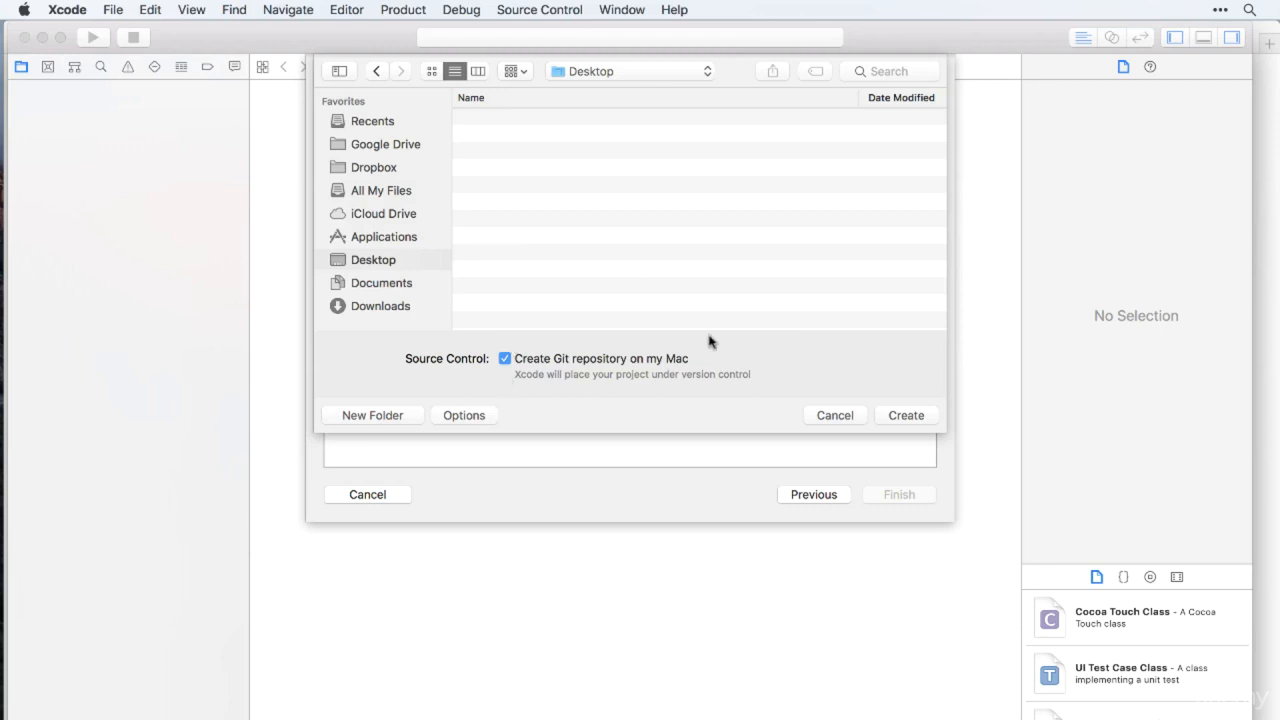
left_click(898, 418)
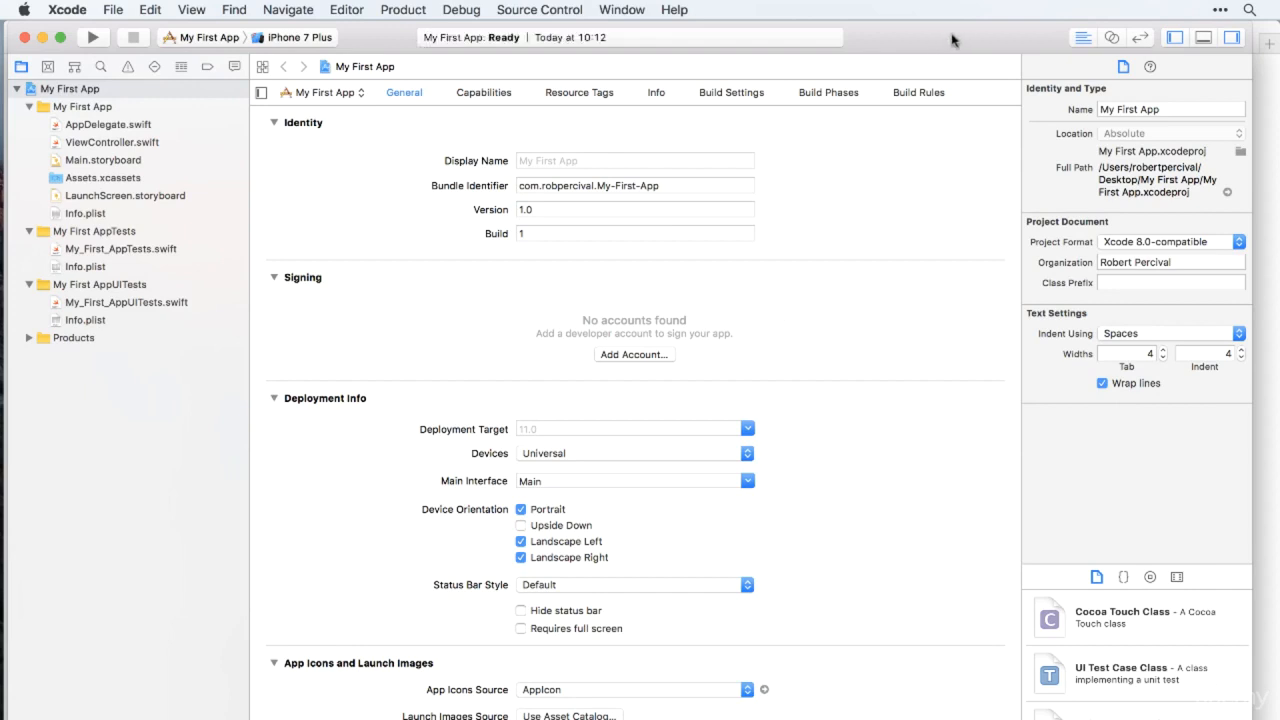
Step: Move and enlarge the project window so that it fills the screen
left_click_drag(958, 40, 950, 40)
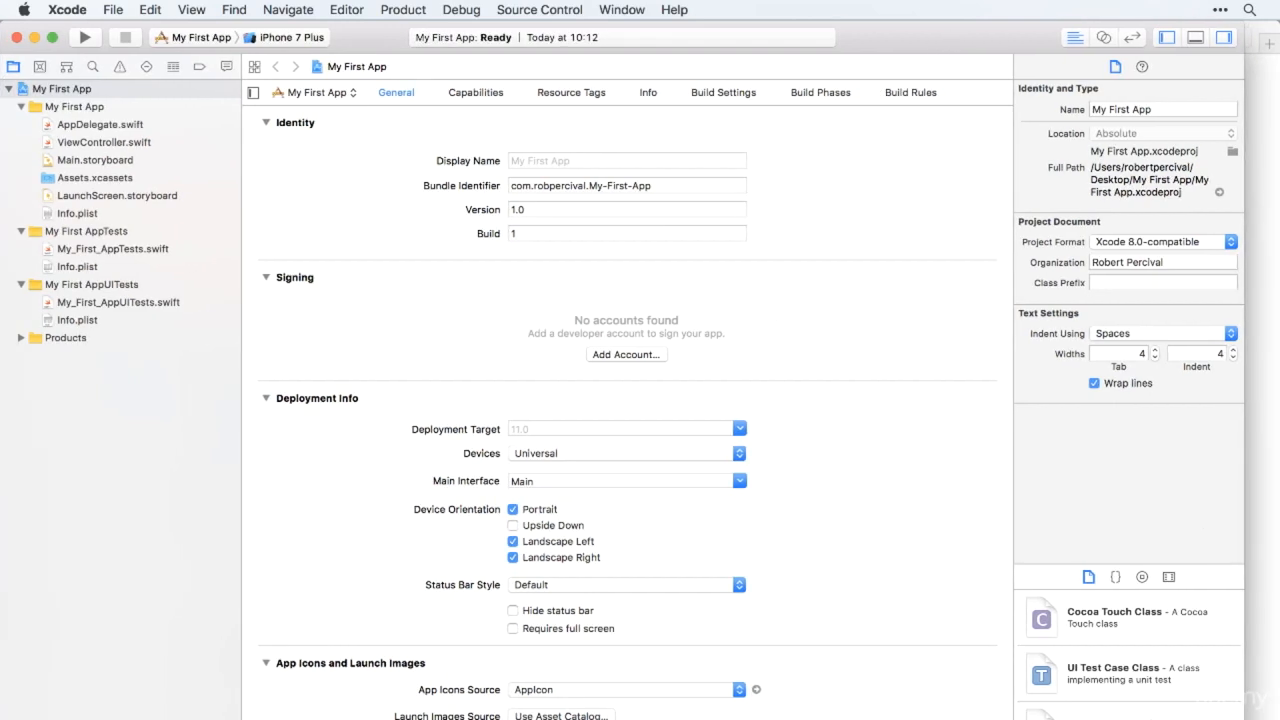
left_click_drag(1243, 719, 1277, 714)
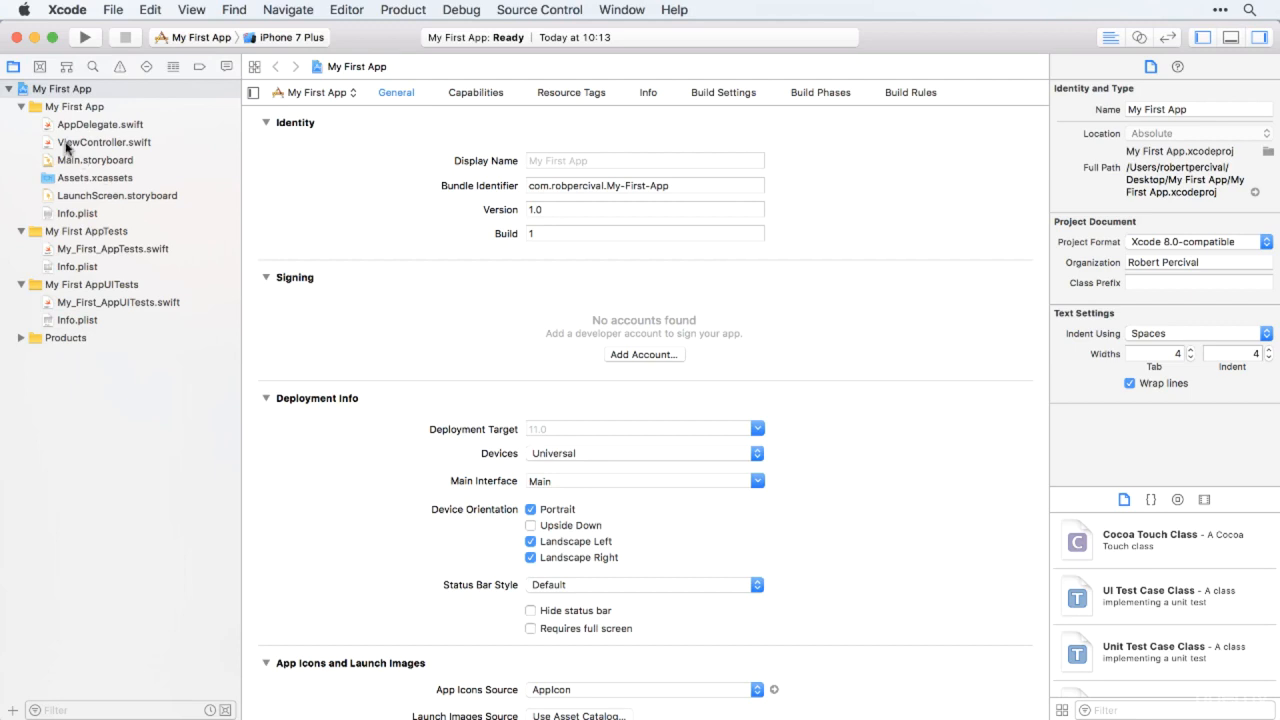
Step: Look at the code in ViewController.swift and the interface layout in Main.storyboard, ending on ViewController.swift
left_click(100, 145)
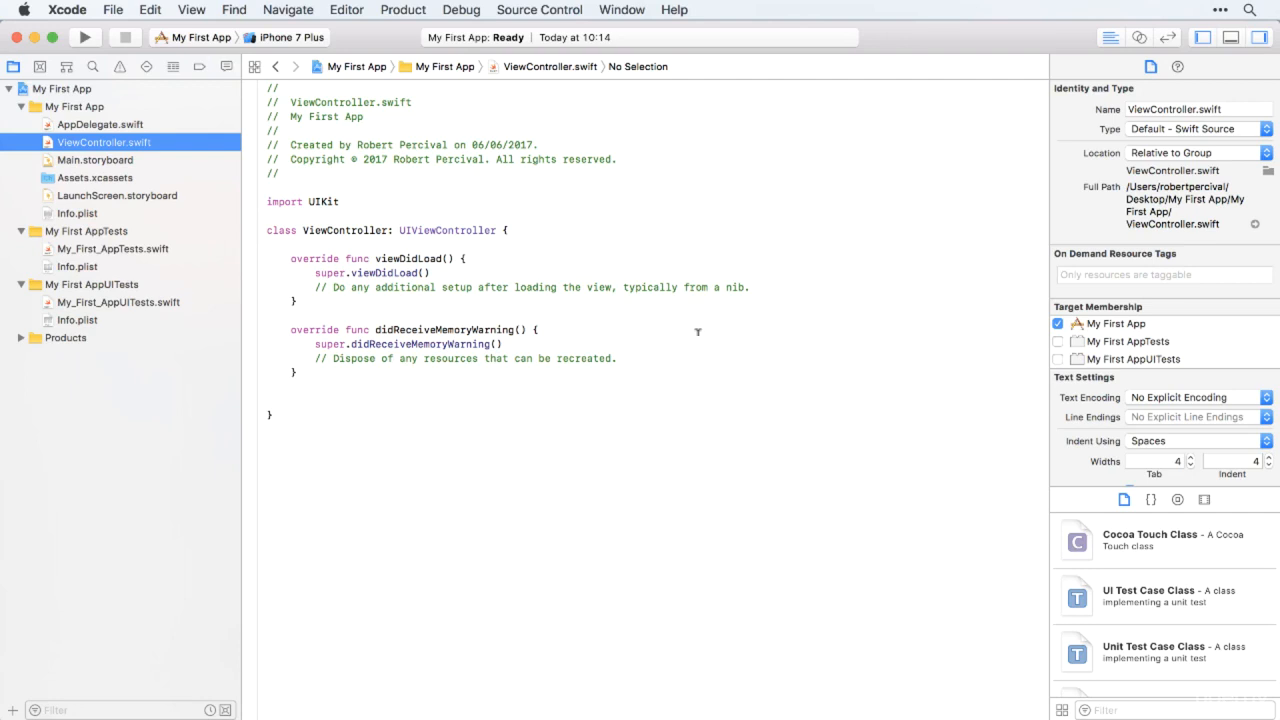
left_click(520, 344)
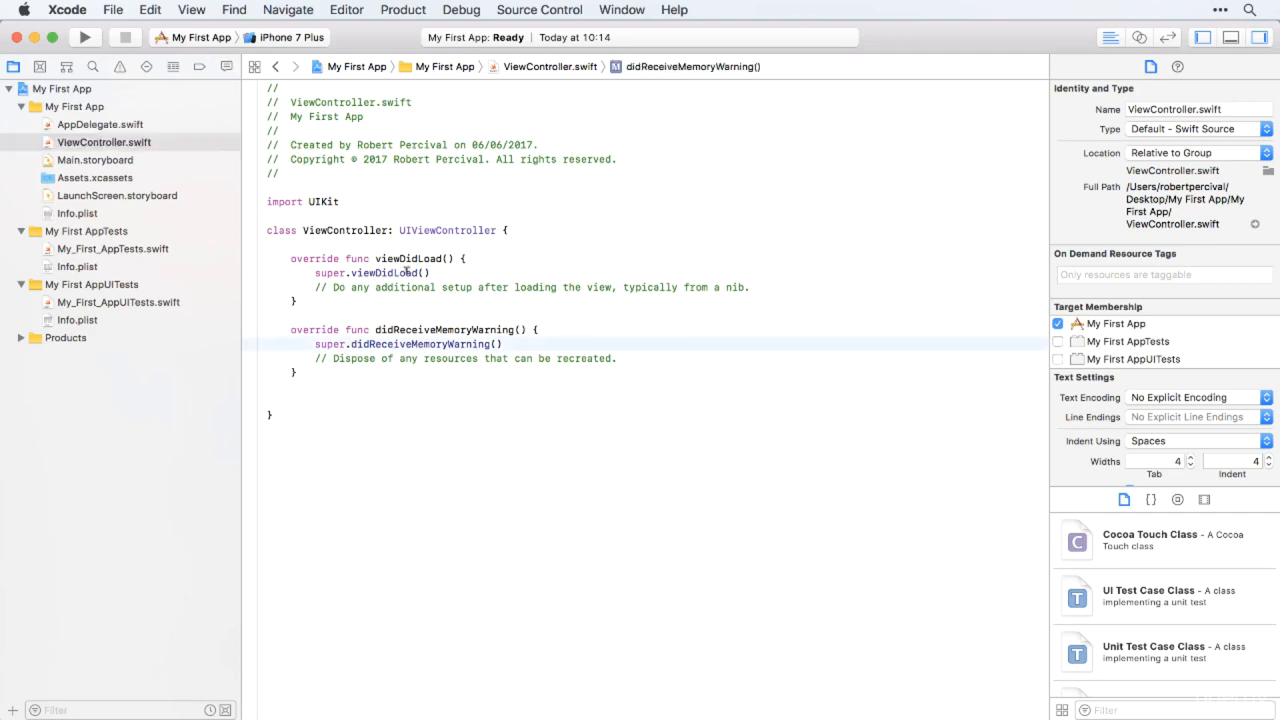
left_click(121, 162)
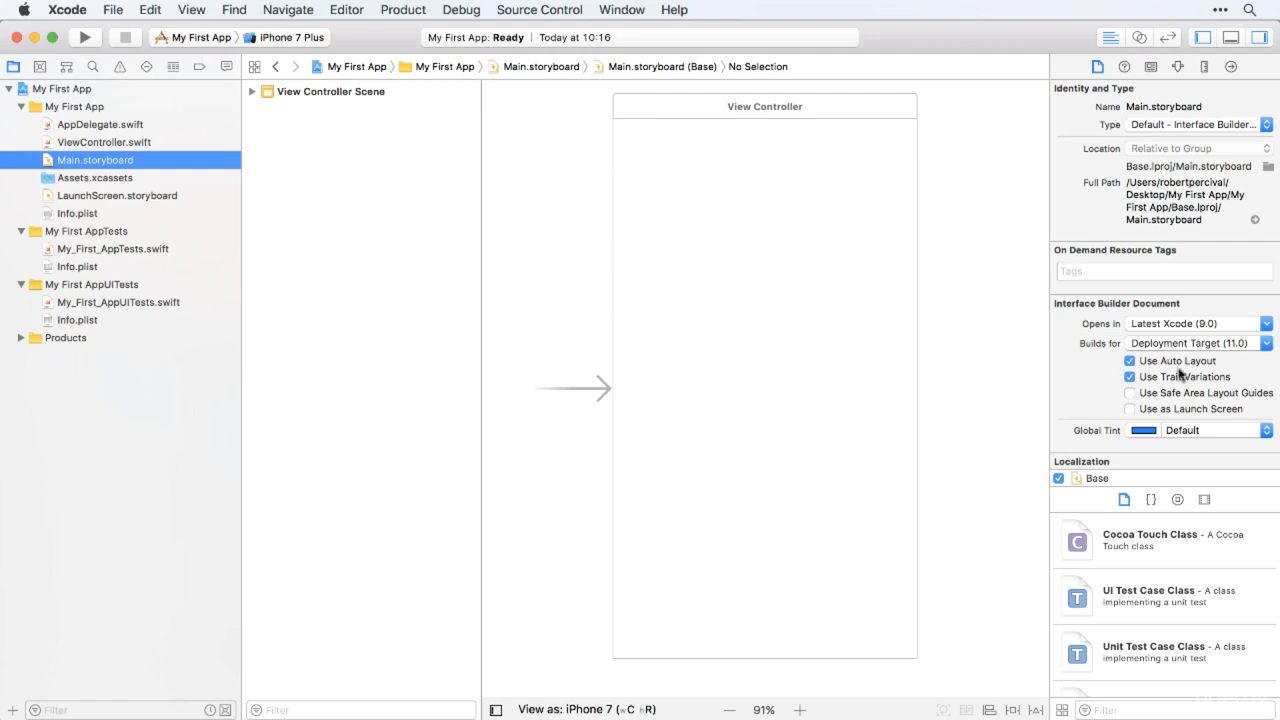
left_click(120, 145)
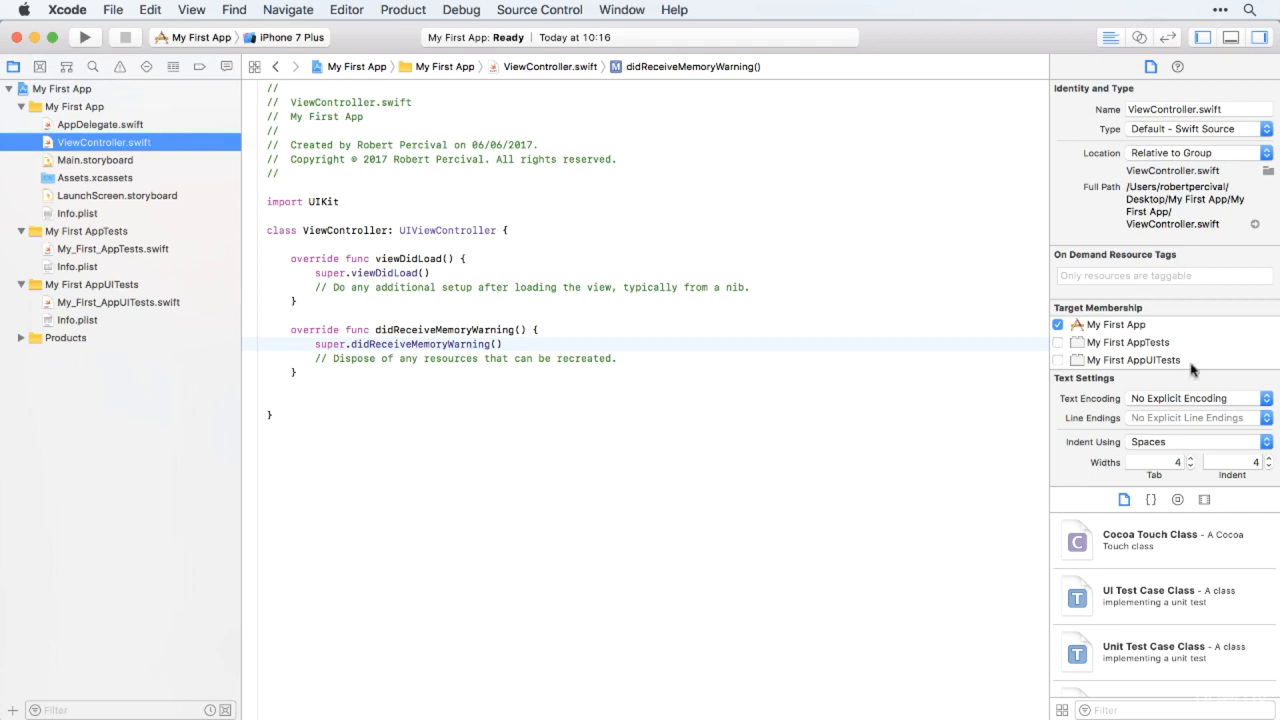
Step: Review the My First App project's General settings, from Identity through Linked Frameworks and Libraries
left_click(62, 89)
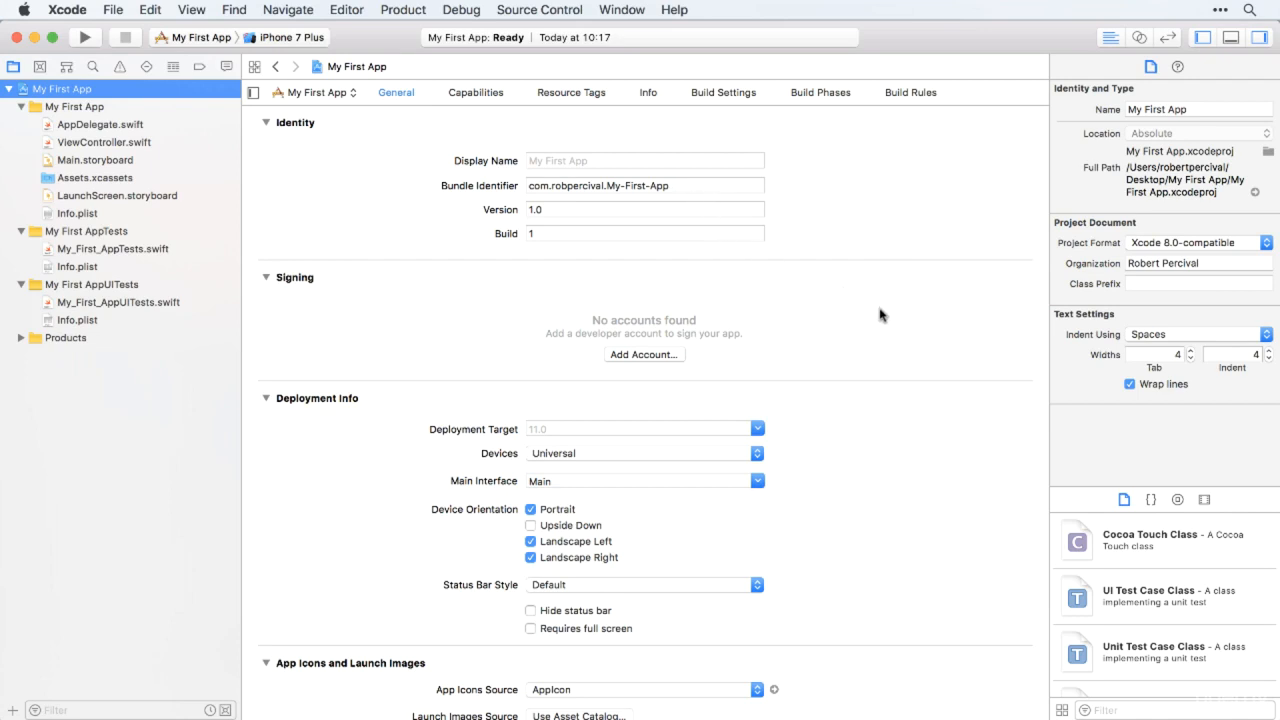
scroll(878, 314, "down", 5)
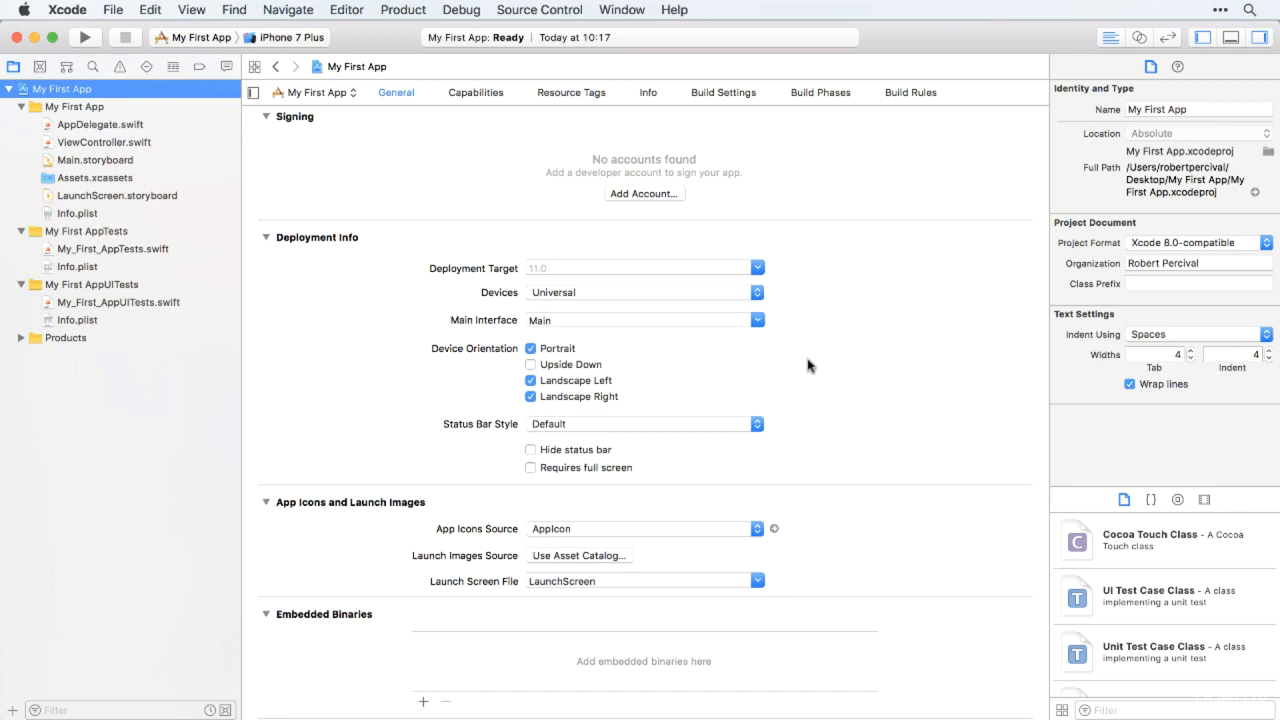
scroll(809, 363, "down", 2)
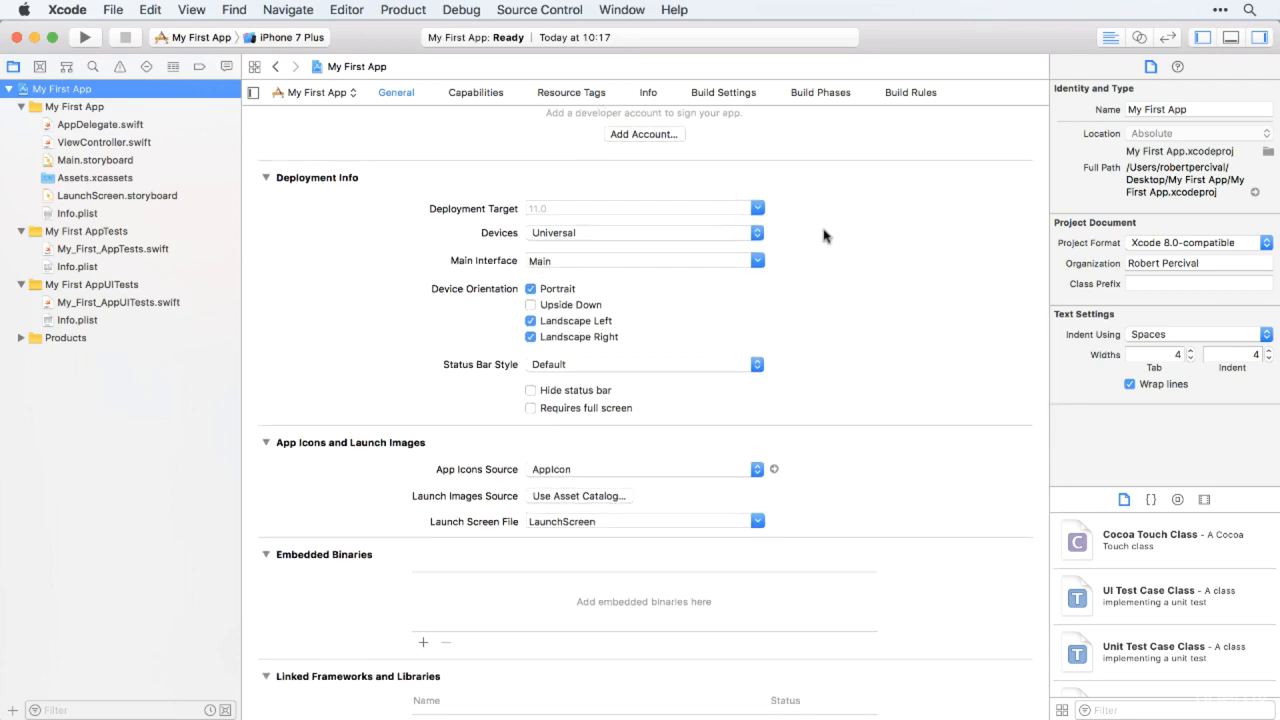
scroll(950, 362, "down", 3)
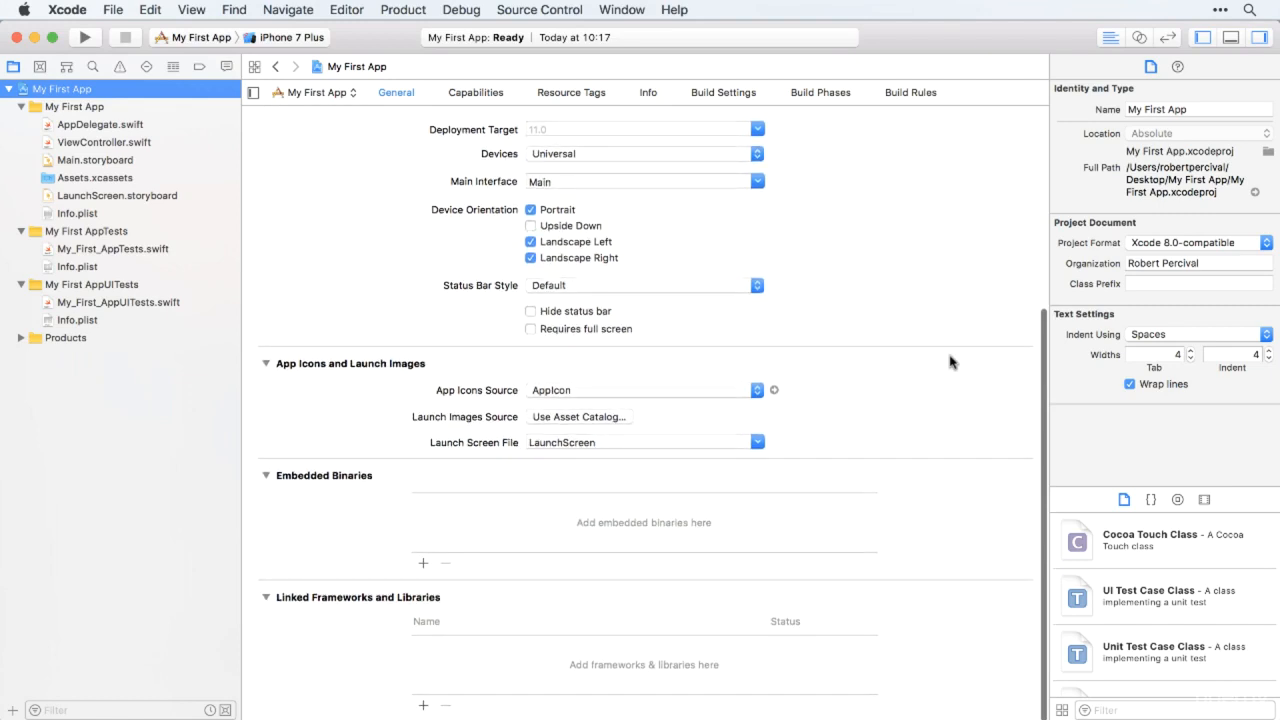
scroll(950, 362, "up", 5)
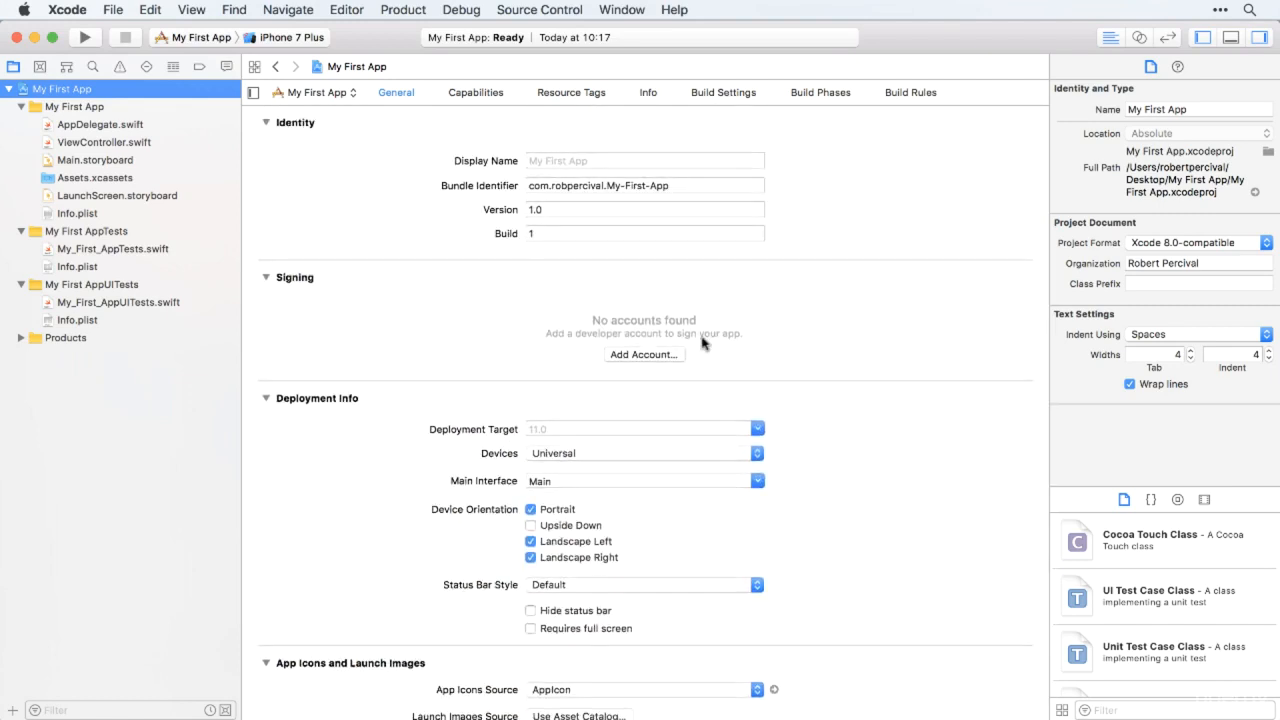
Step: Show Main.storyboard beside ViewController.swift in the assistant editor, with the document outline hidden and the view controller in view
left_click(1140, 38)
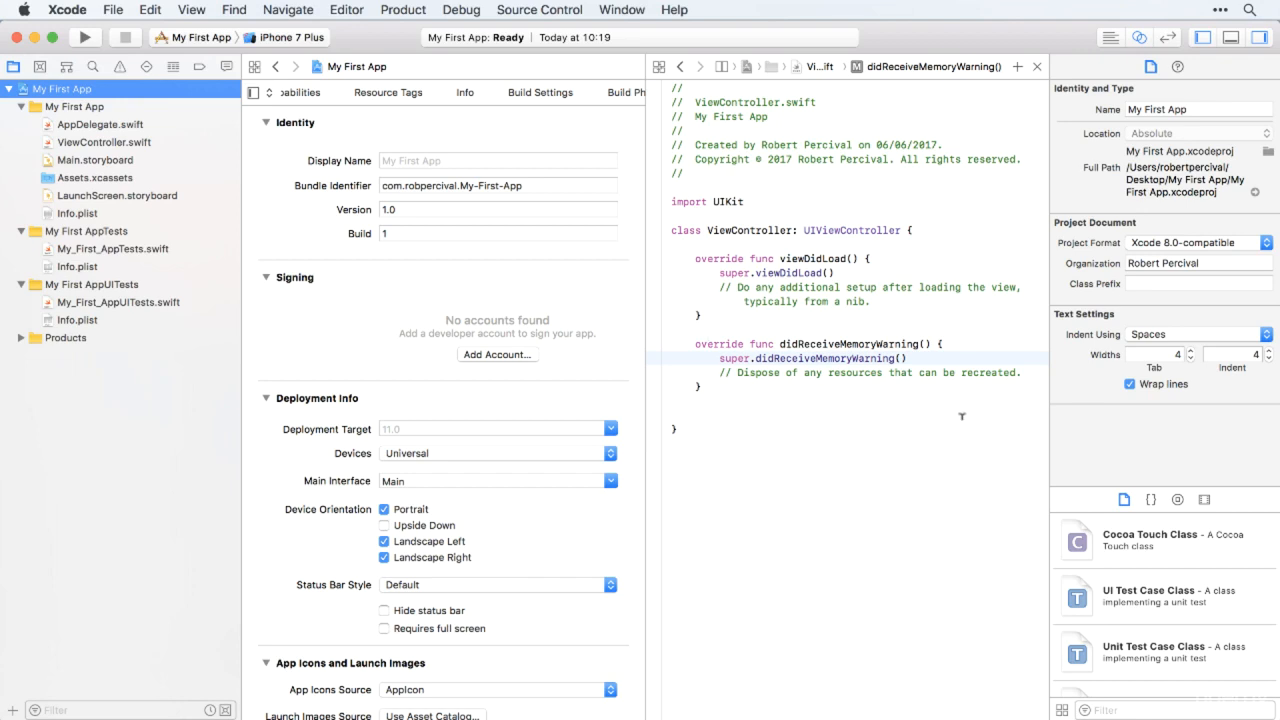
left_click(102, 162)
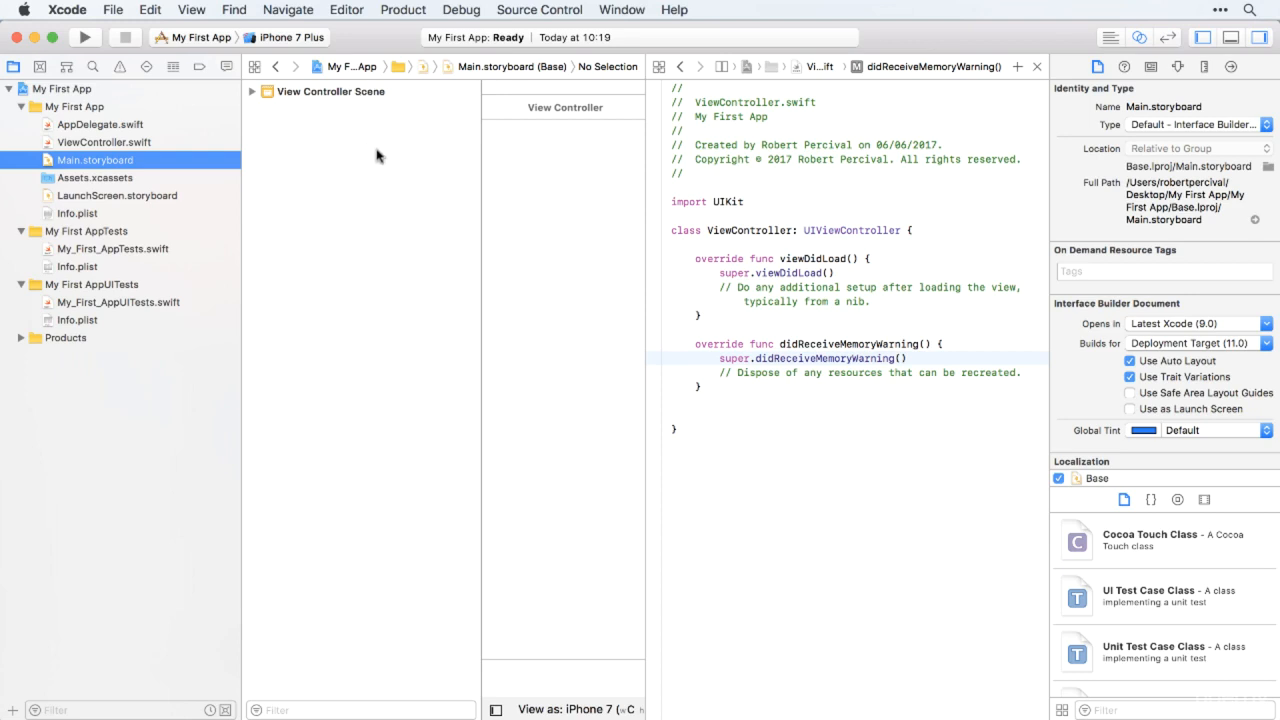
left_click(495, 712)
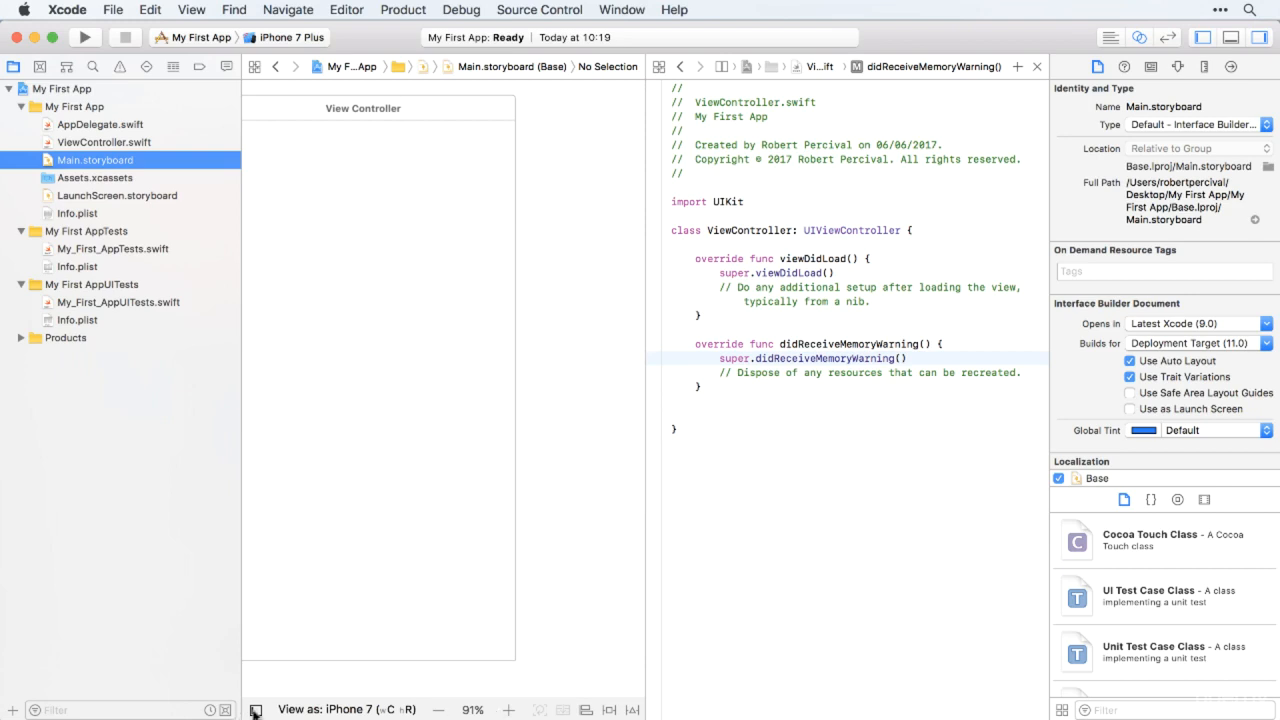
scroll(428, 614, "left", 8)
scroll(428, 614, "up", 4)
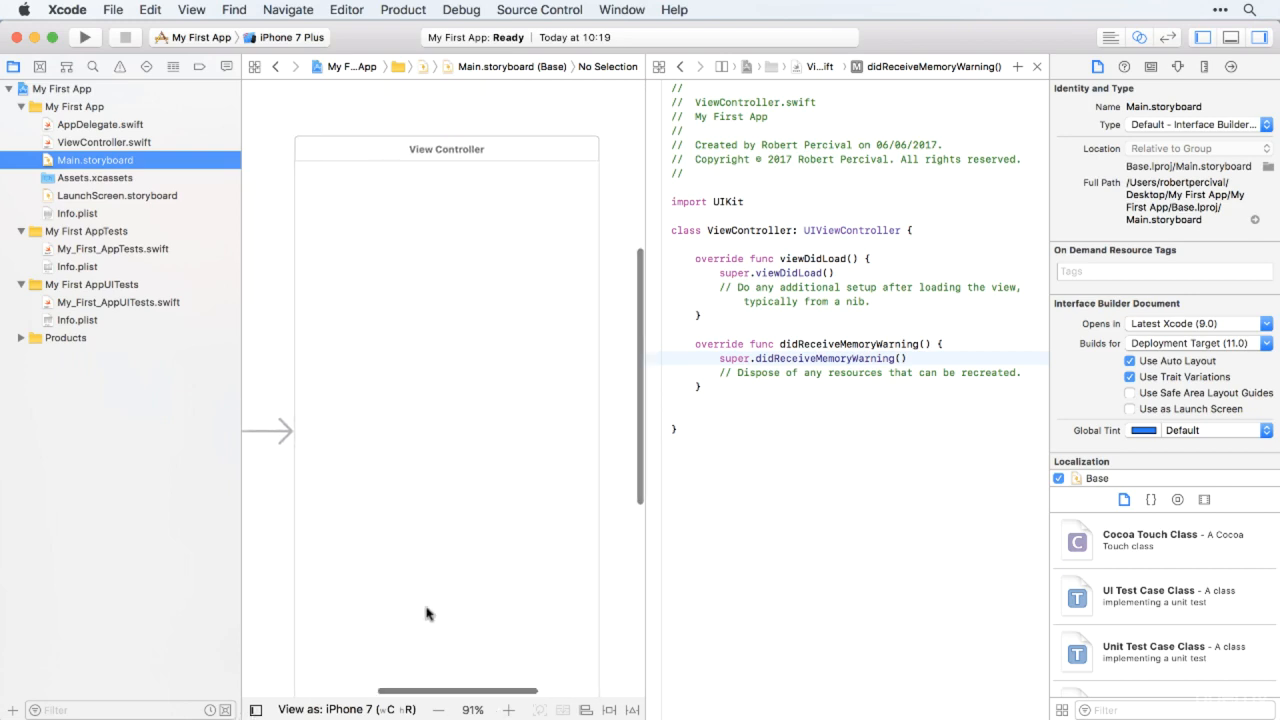
scroll(426, 613, "down", 2)
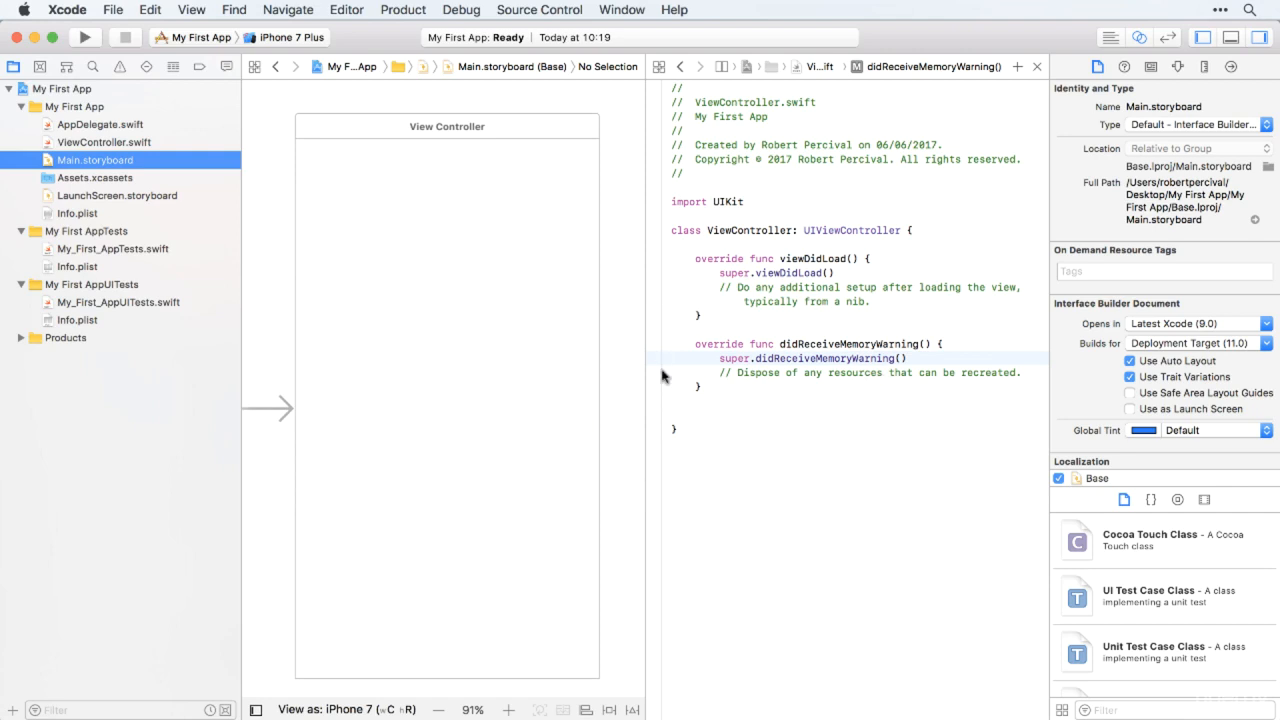
Step: Change the assistant editor layout to Assistant Editors on Bottom and return to the standard editor
left_click(1145, 39)
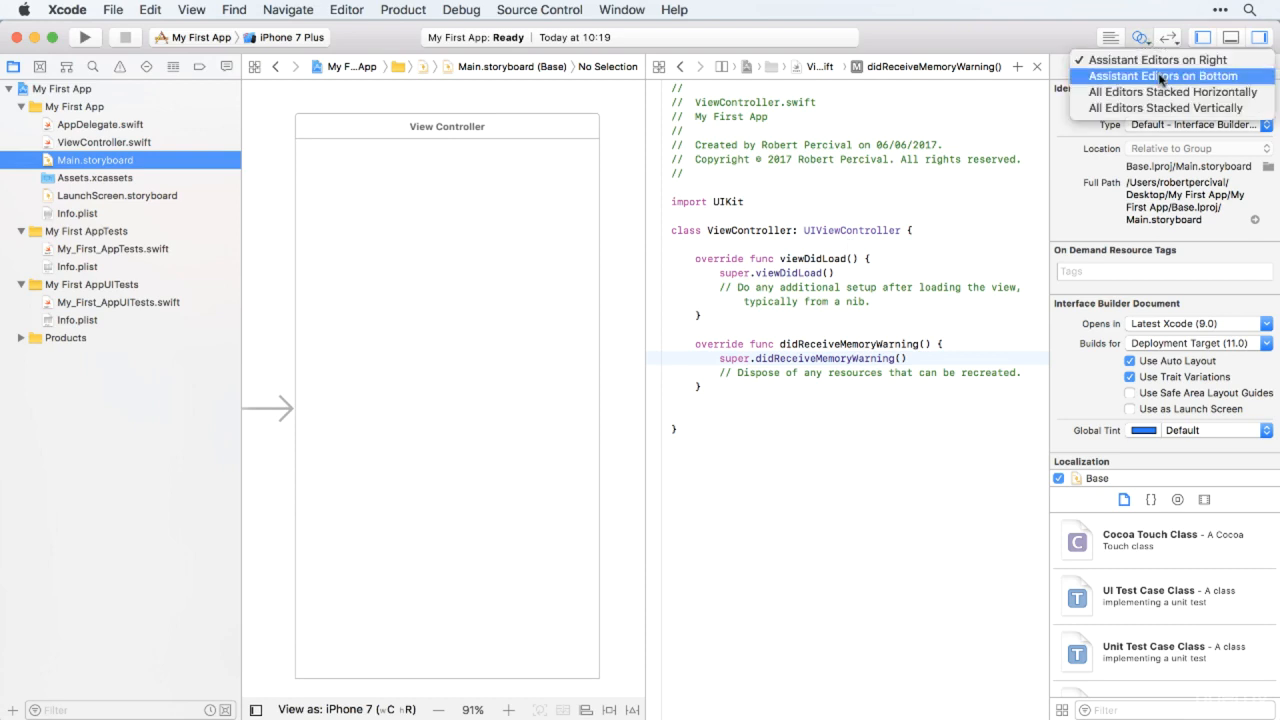
left_click(1161, 77)
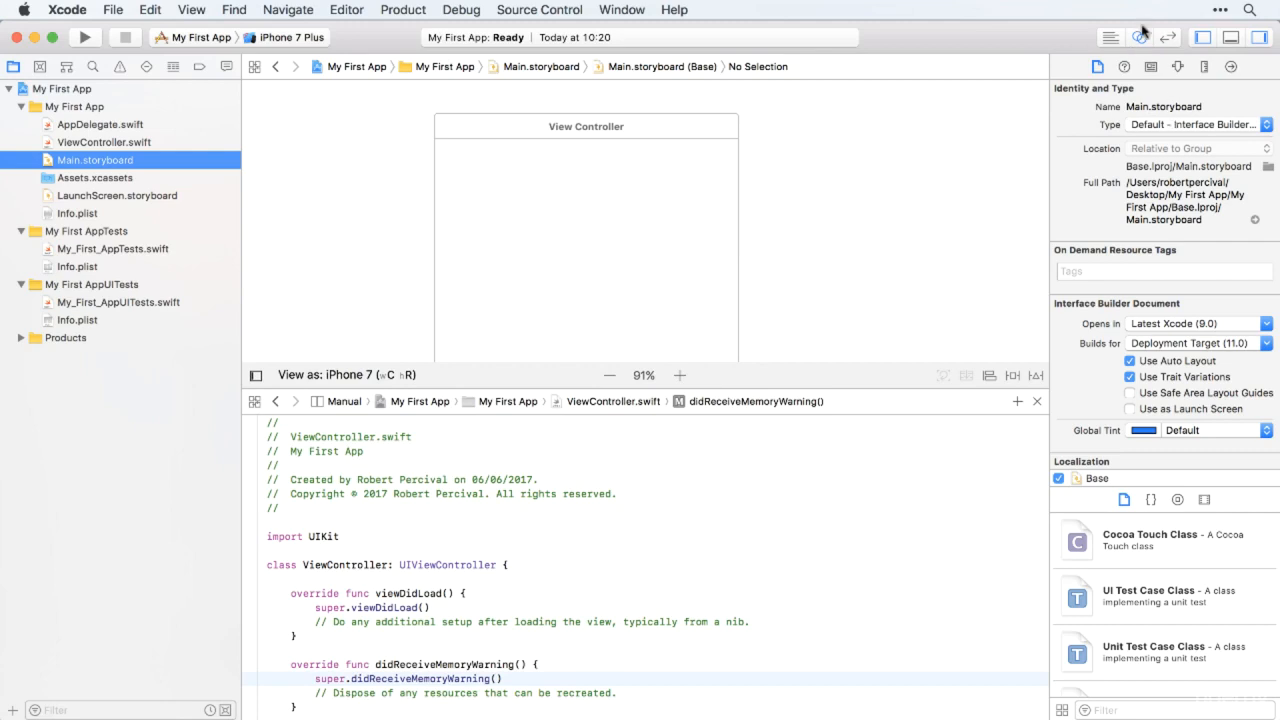
left_click(1111, 38)
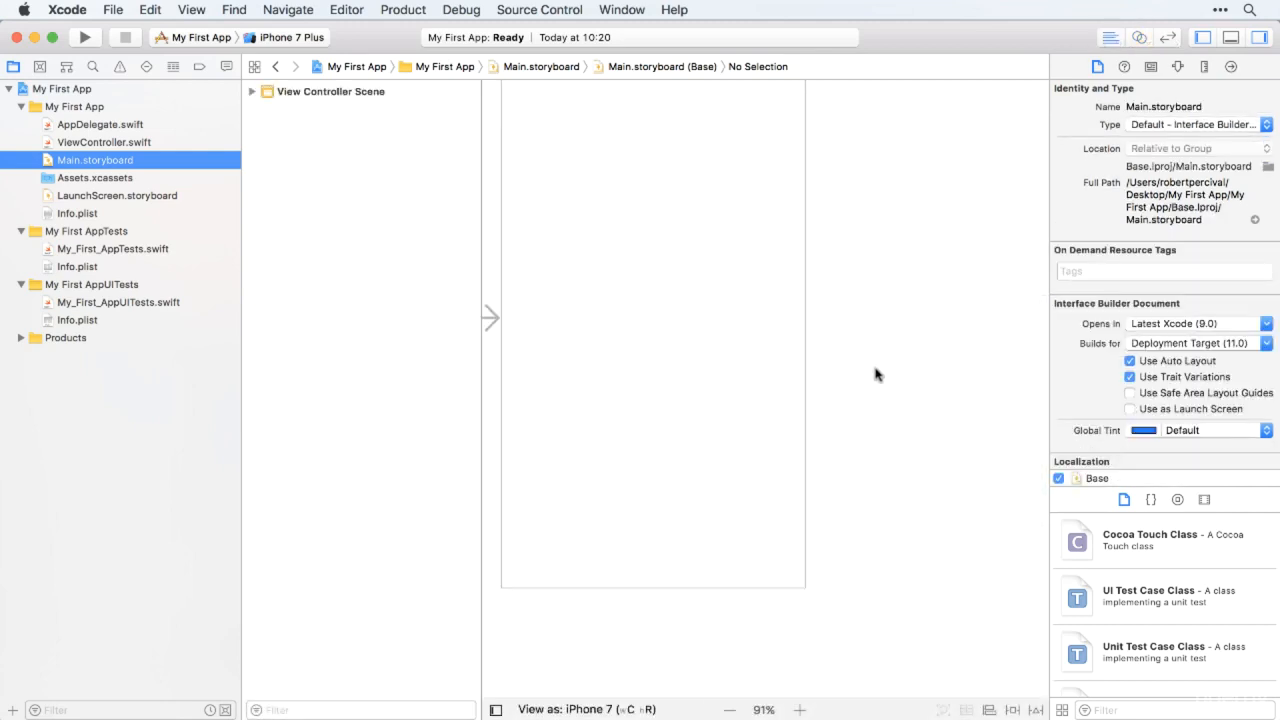
Step: Compare the revisions of Main.storyboard in the version editor and return to the standard editor
left_click(1174, 40)
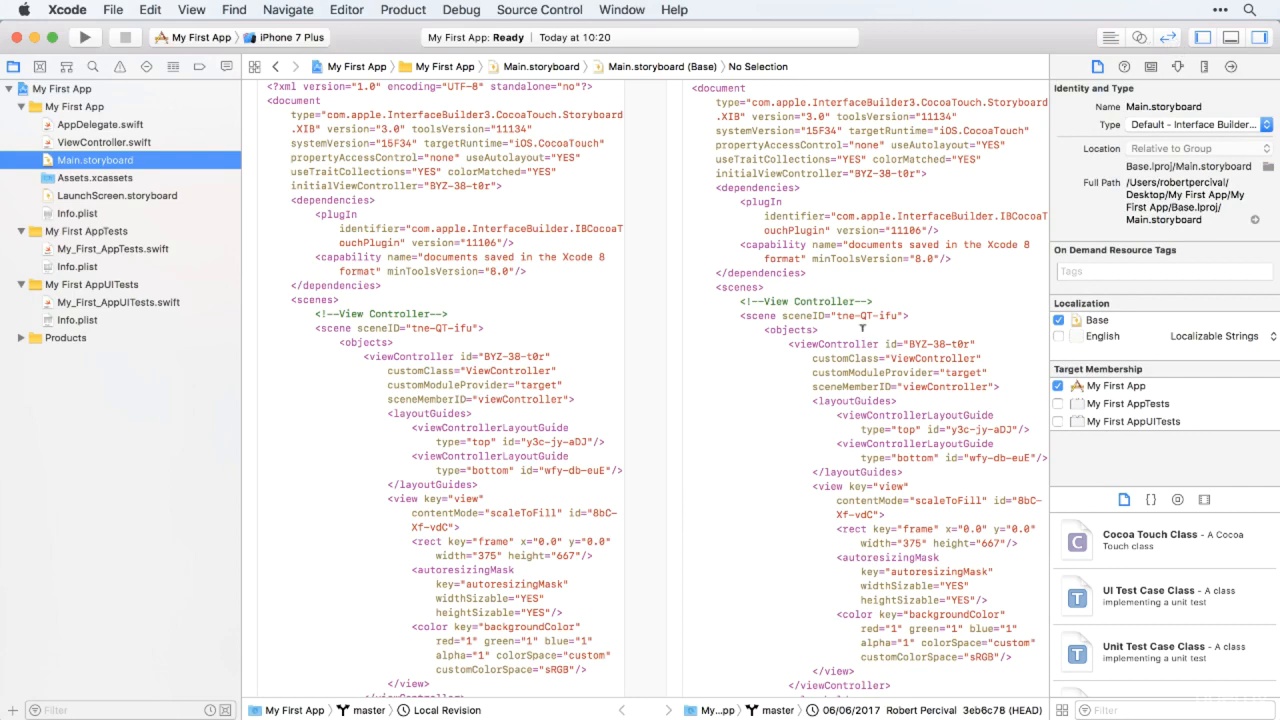
left_click(1110, 38)
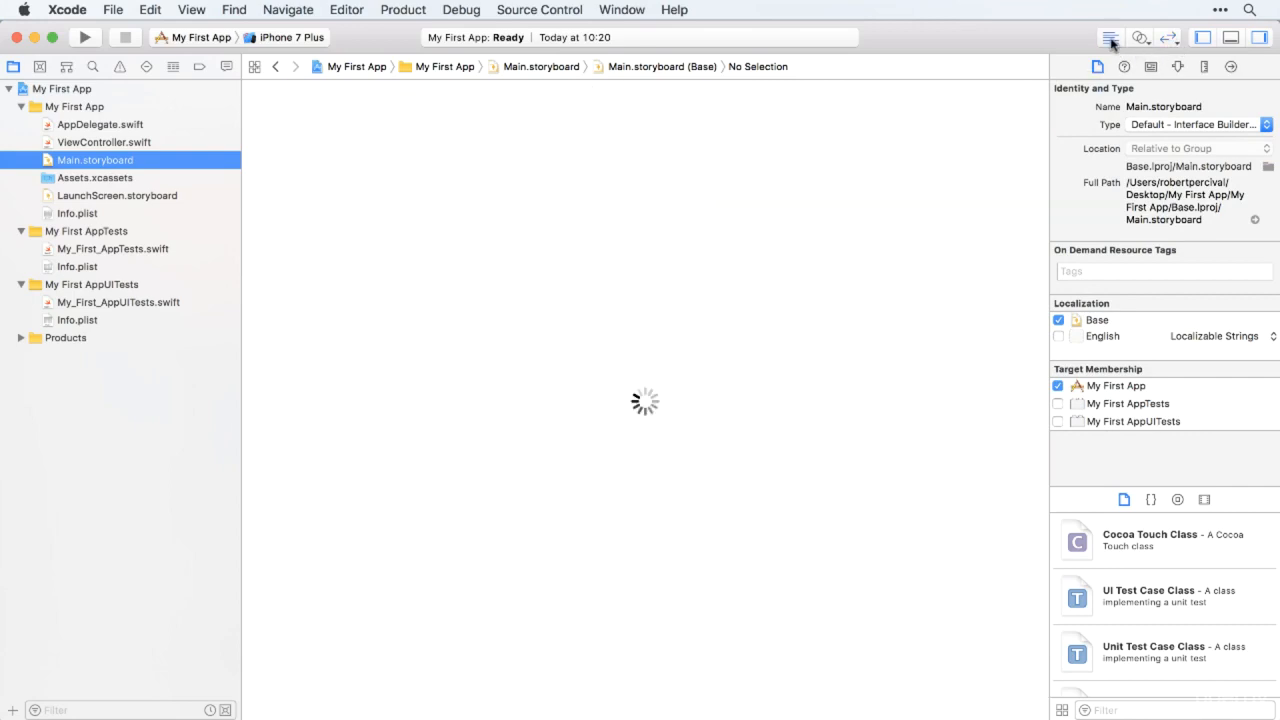
Step: Hide and restore the navigator area, and do the same with the utilities area
left_click(1203, 38)
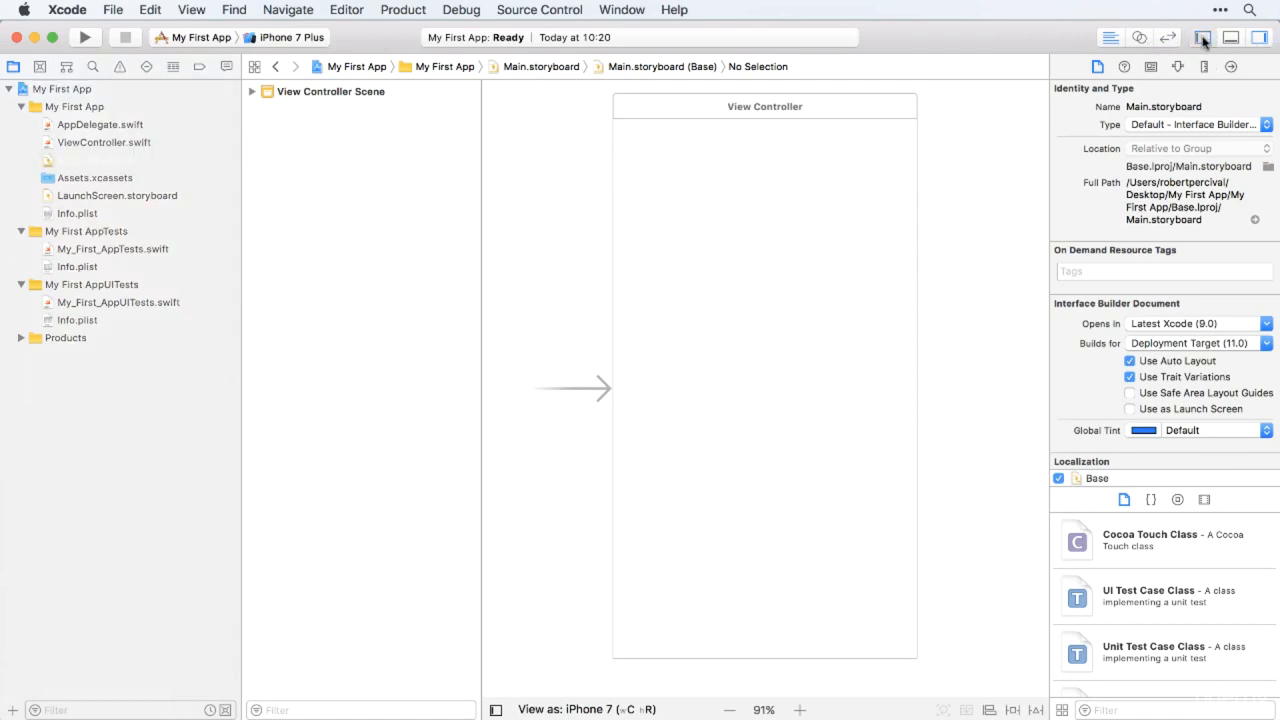
left_click(1203, 38)
left_click(1203, 38)
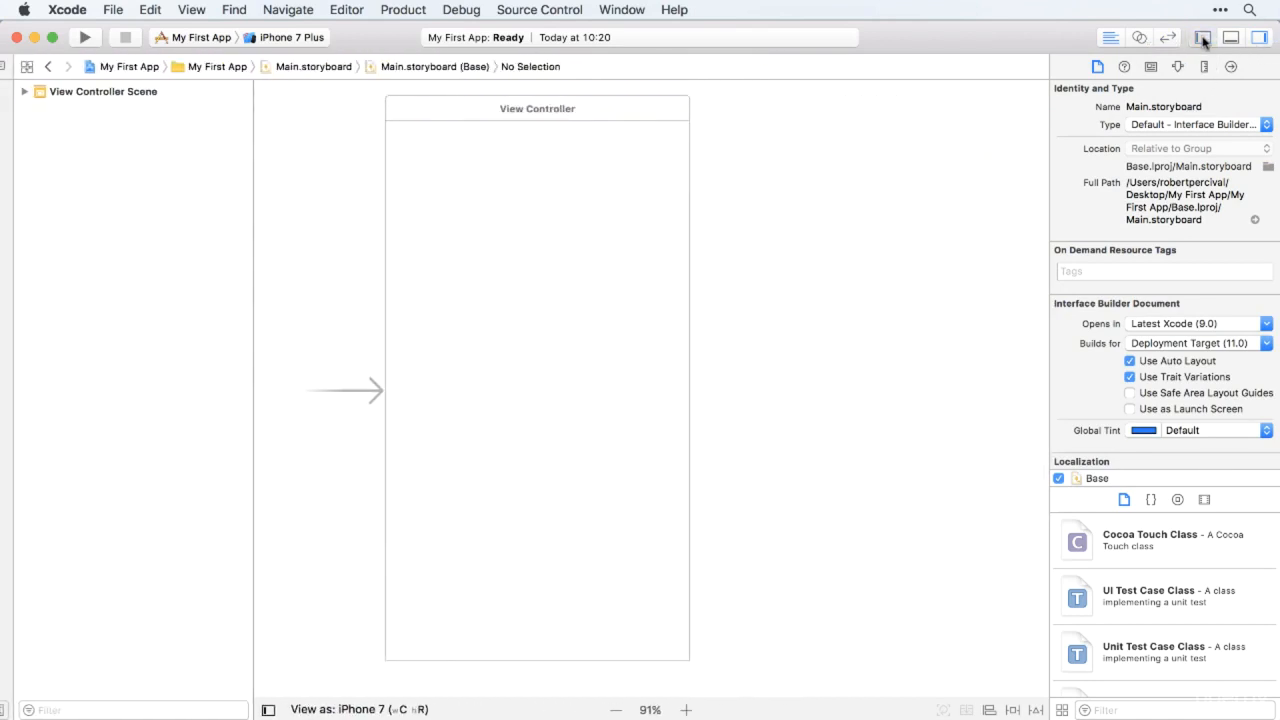
left_click(1203, 38)
left_click(1259, 38)
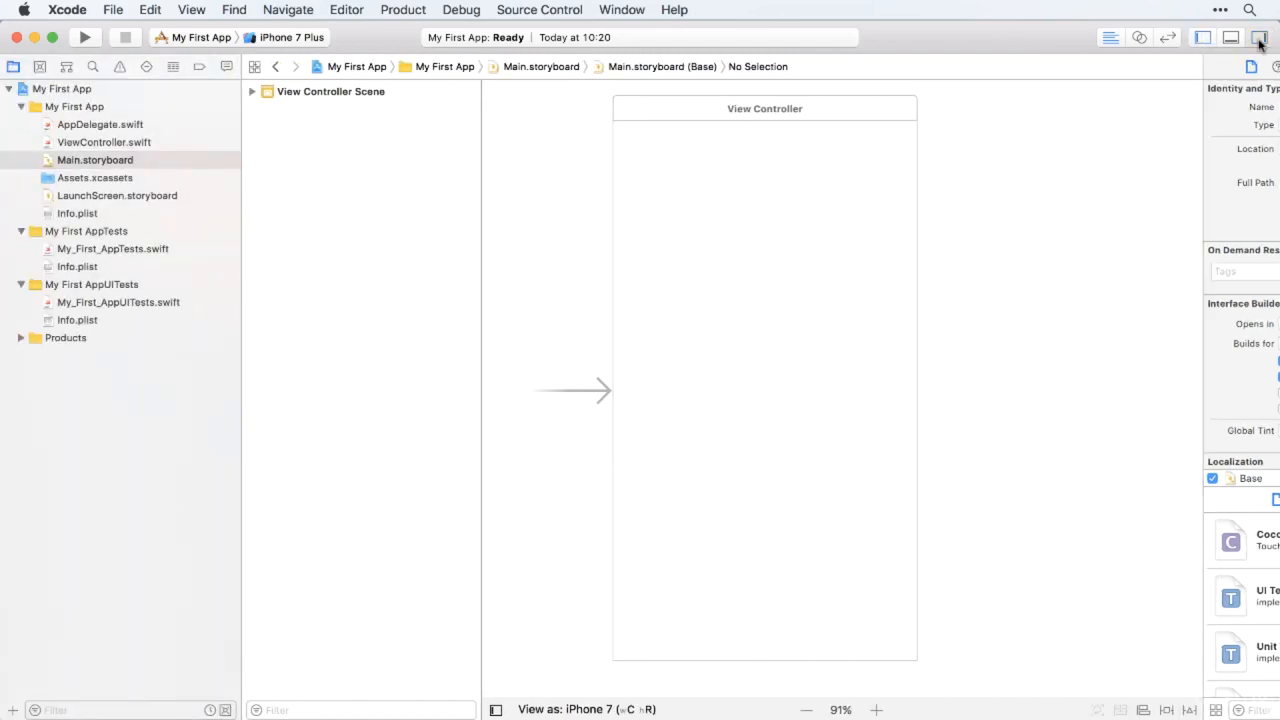
left_click(1259, 38)
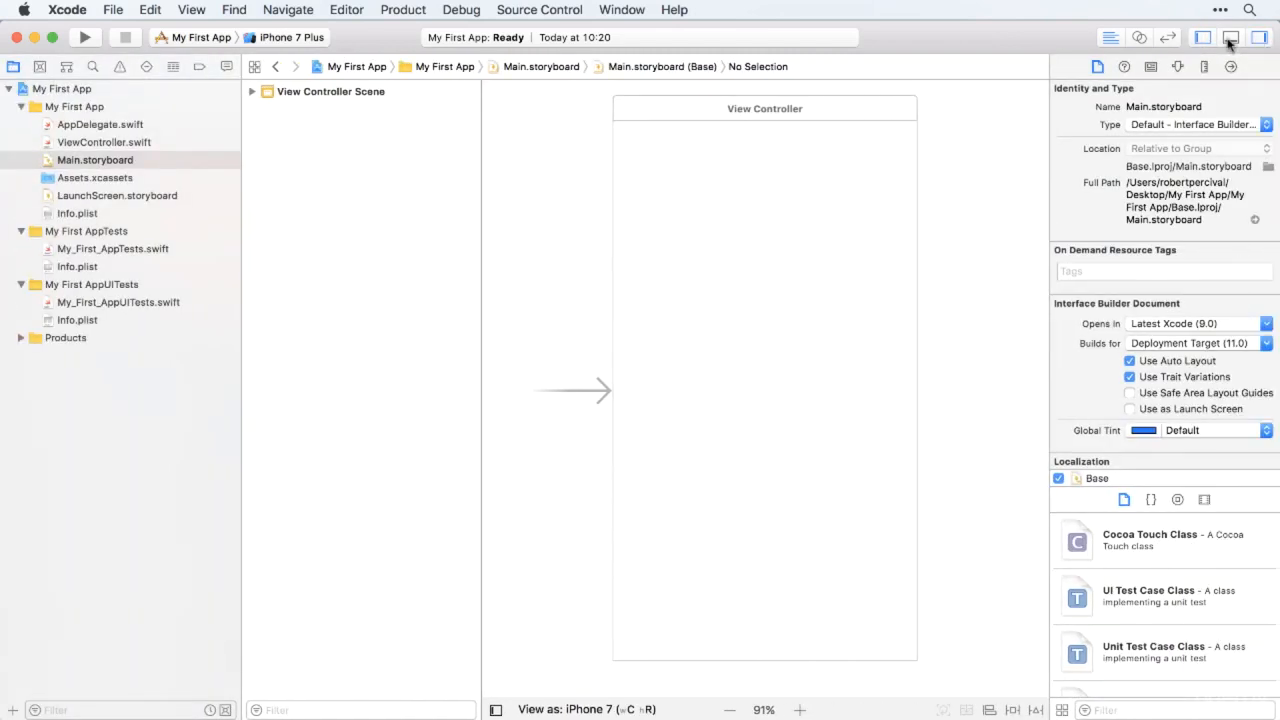
Step: Show the debug area with its variables view and console, and hide it again
left_click(1230, 38)
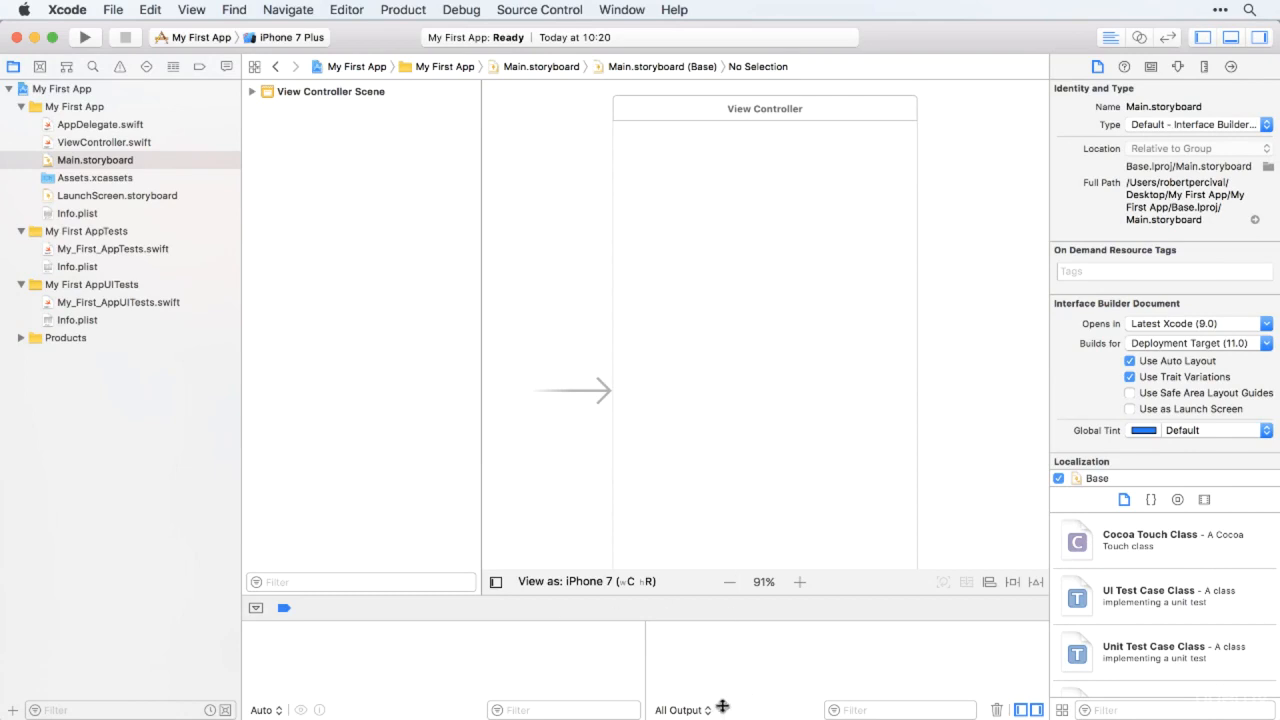
left_click(1233, 40)
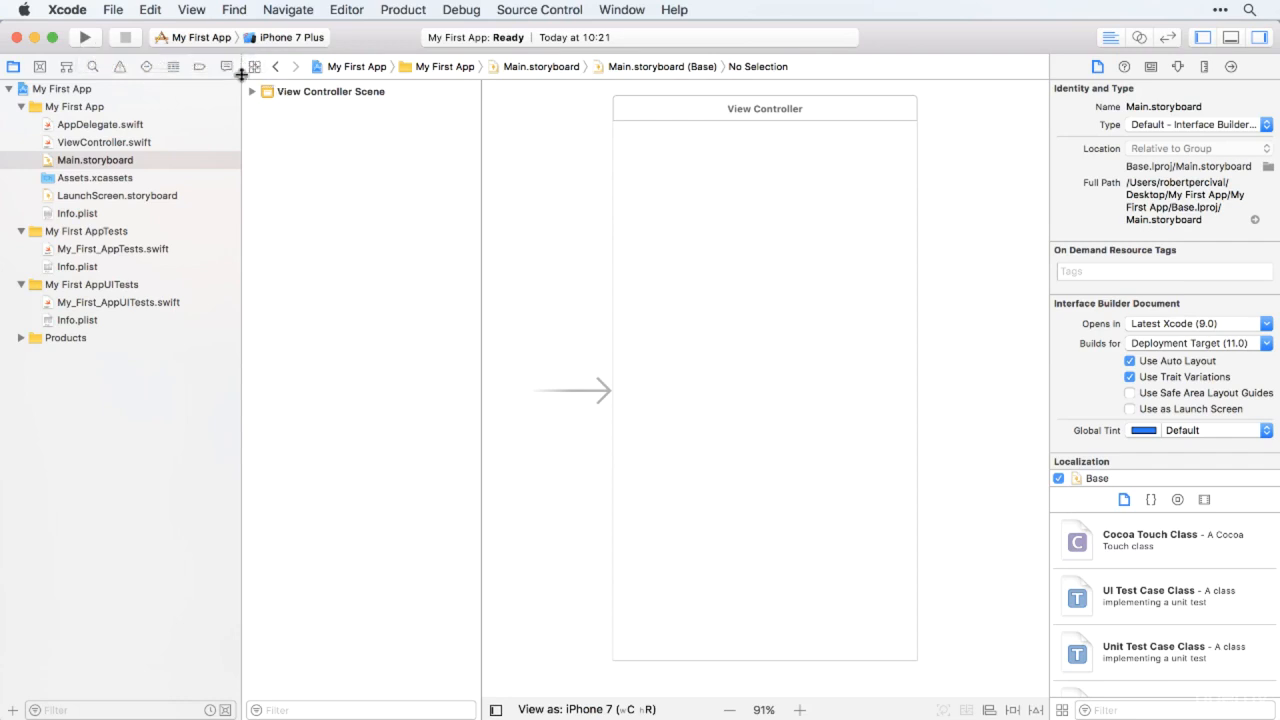
Step: Set the run destination of My First App to the iPhone 7 simulator
left_click(287, 42)
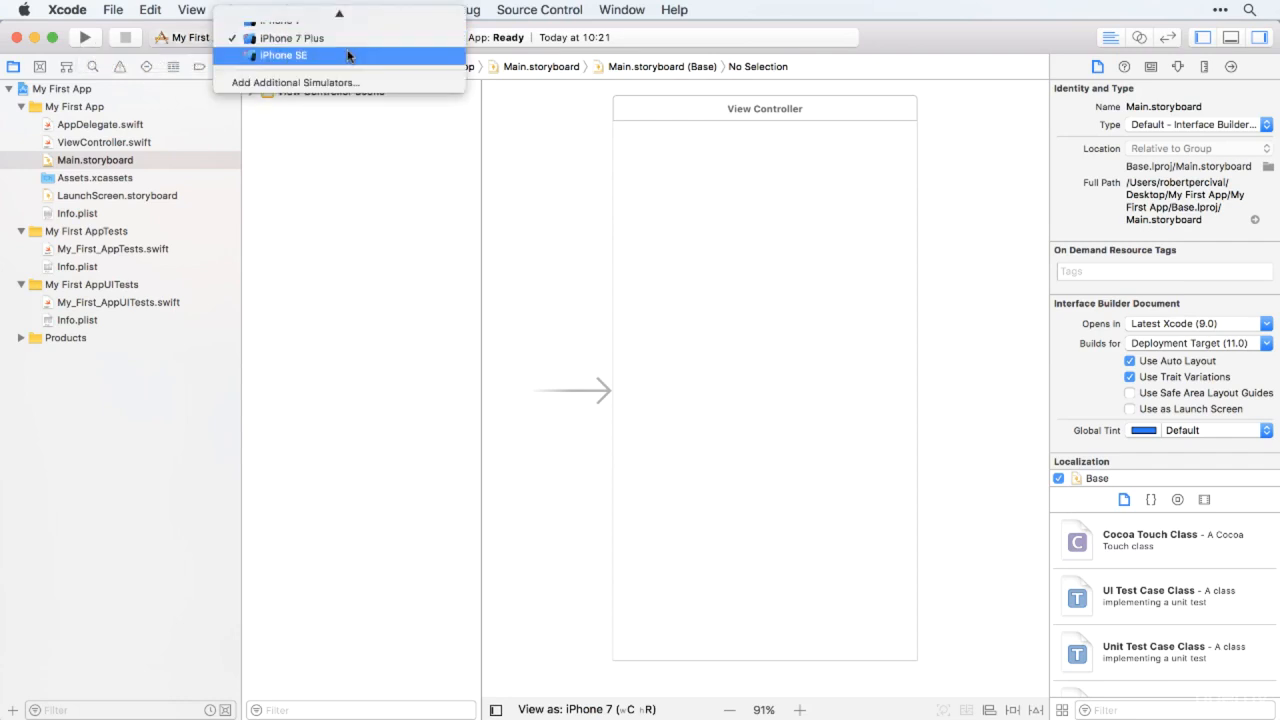
scroll(348, 52, "up", 5)
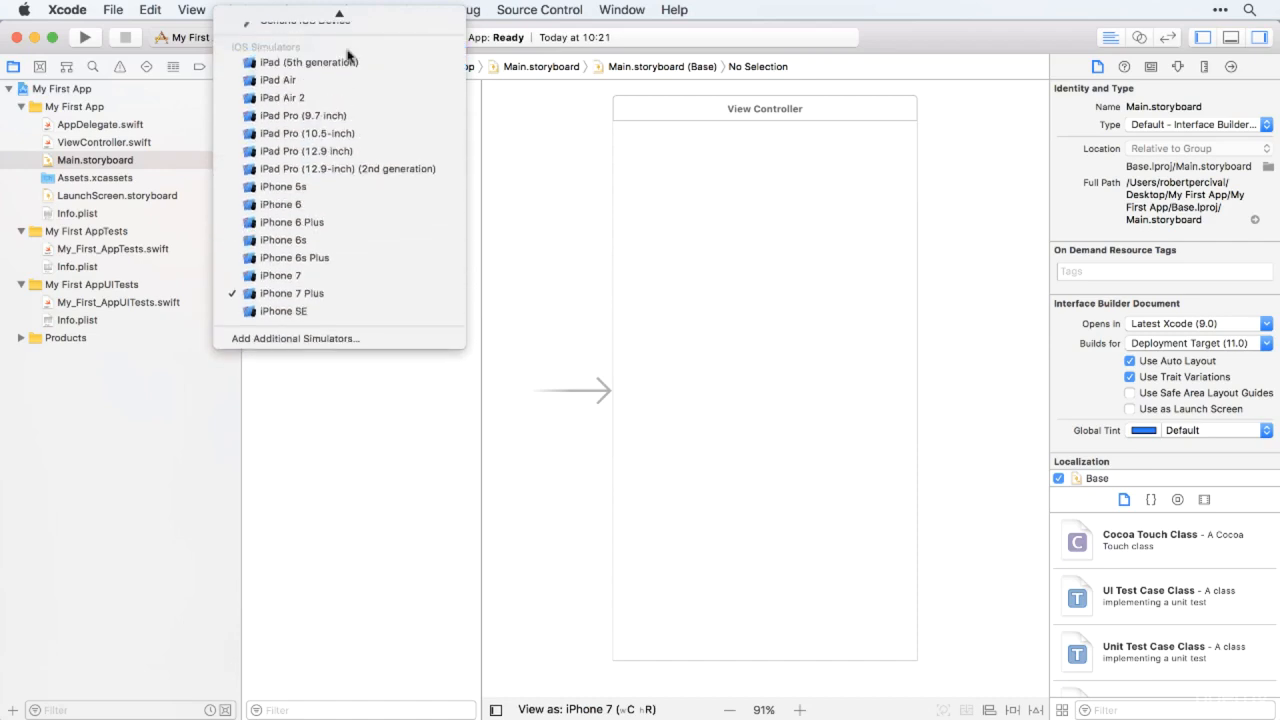
left_click(335, 283)
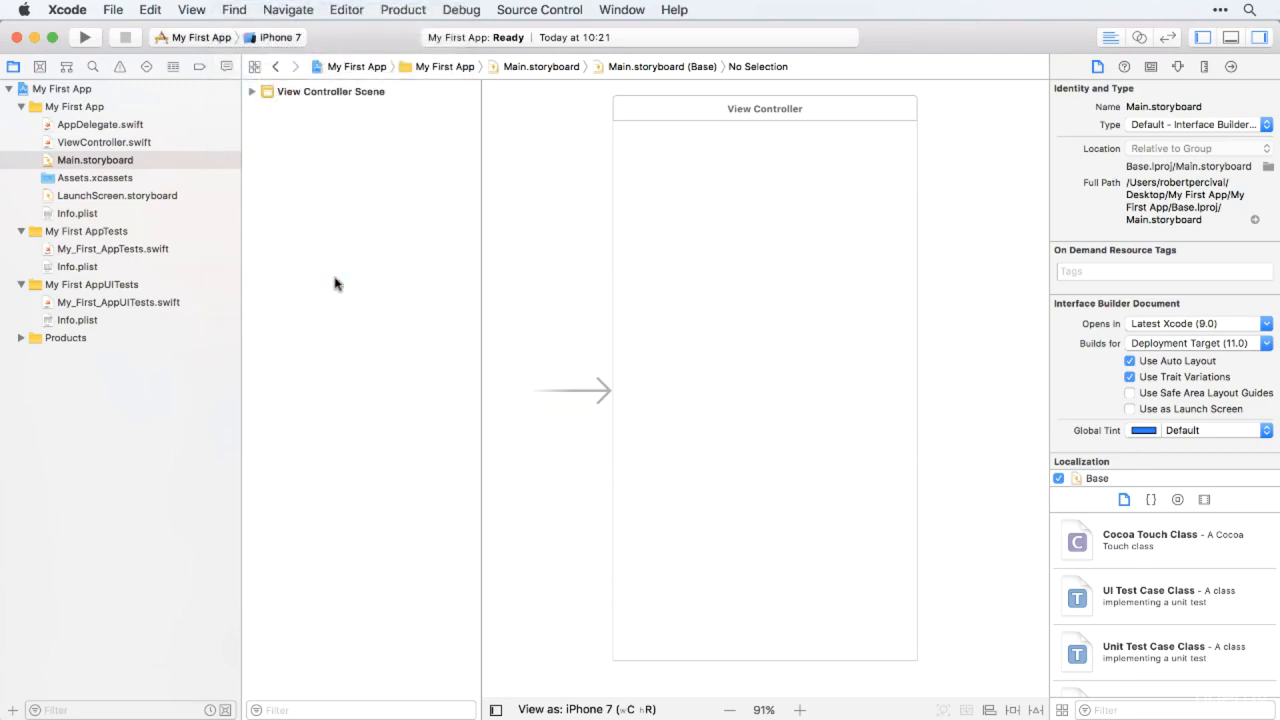
Step: Run My First App with Developer Mode enabled on this Mac, and move the simulated iPhone clear of the project files
left_click(86, 38)
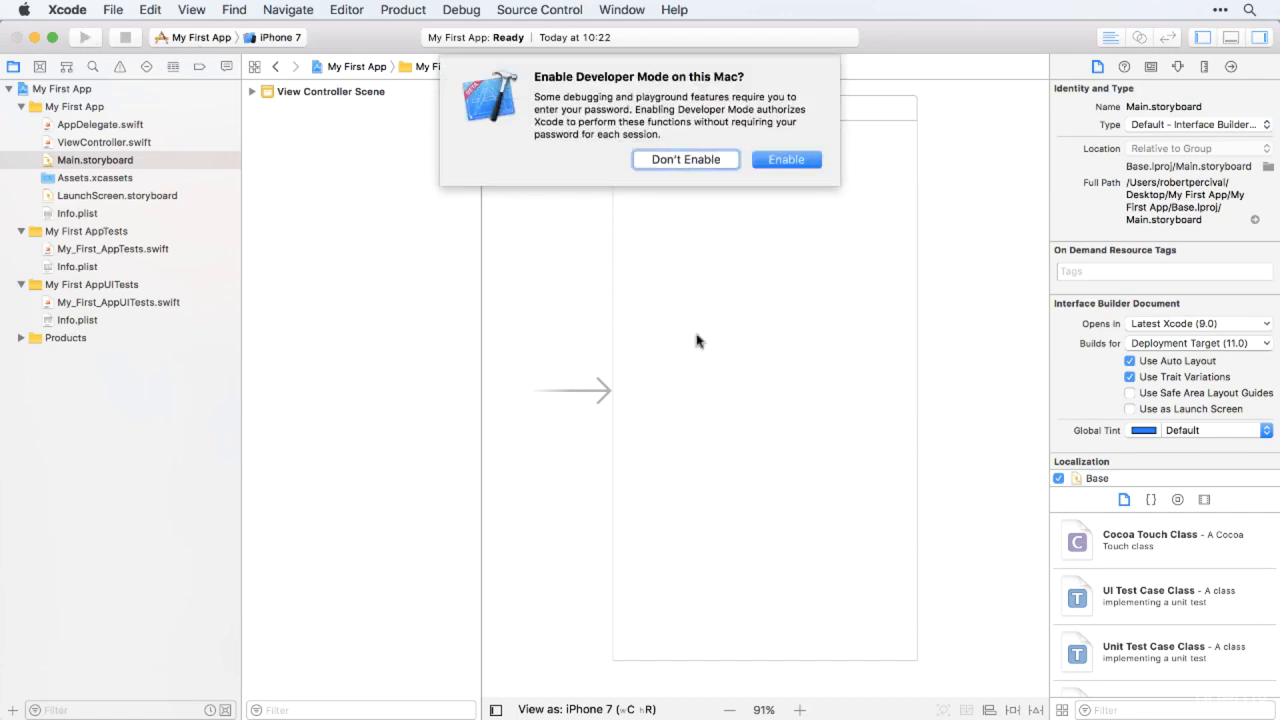
left_click(786, 160)
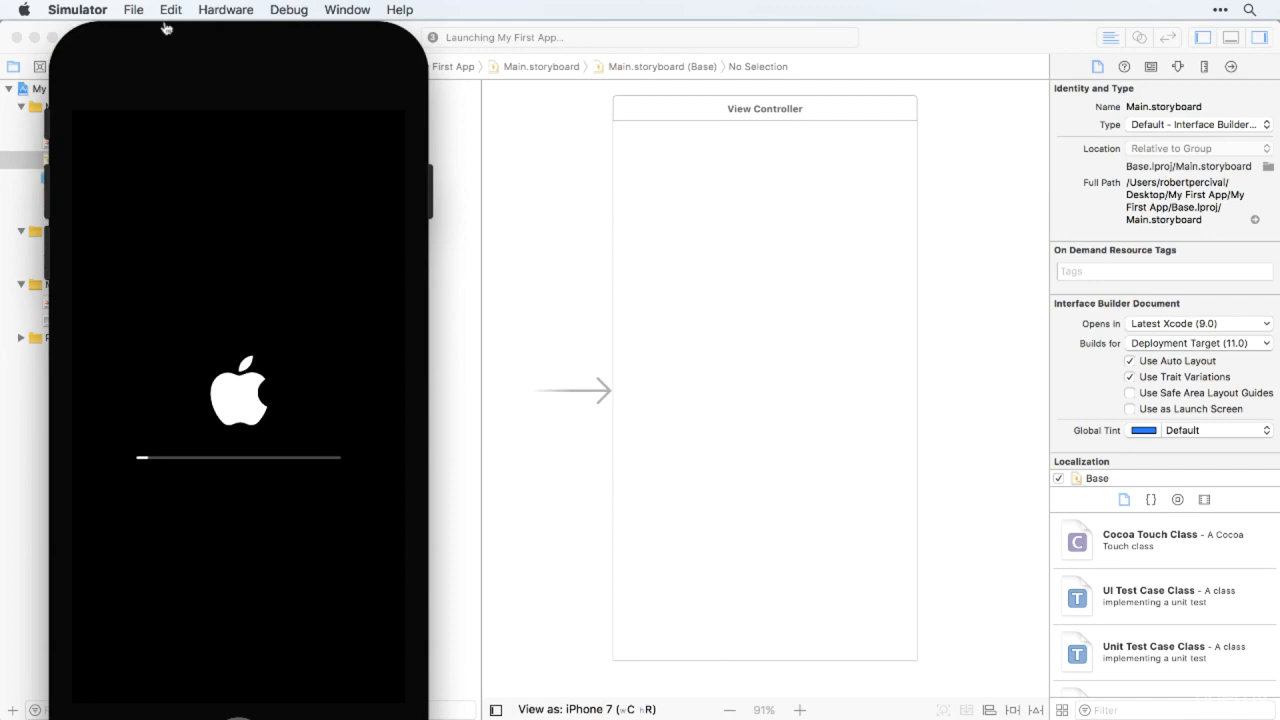
left_click_drag(210, 36, 995, 30)
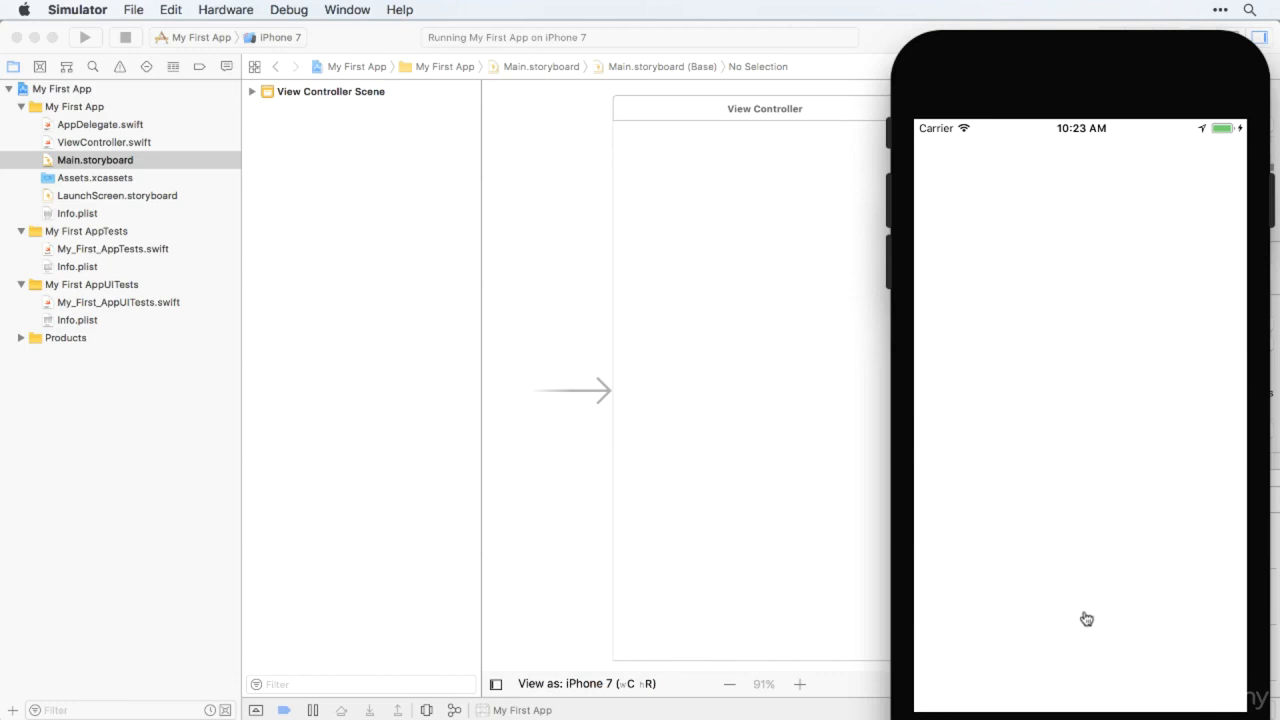
Step: Rotate the simulated iPhone left into landscape and send it to its home screen
left_click(228, 15)
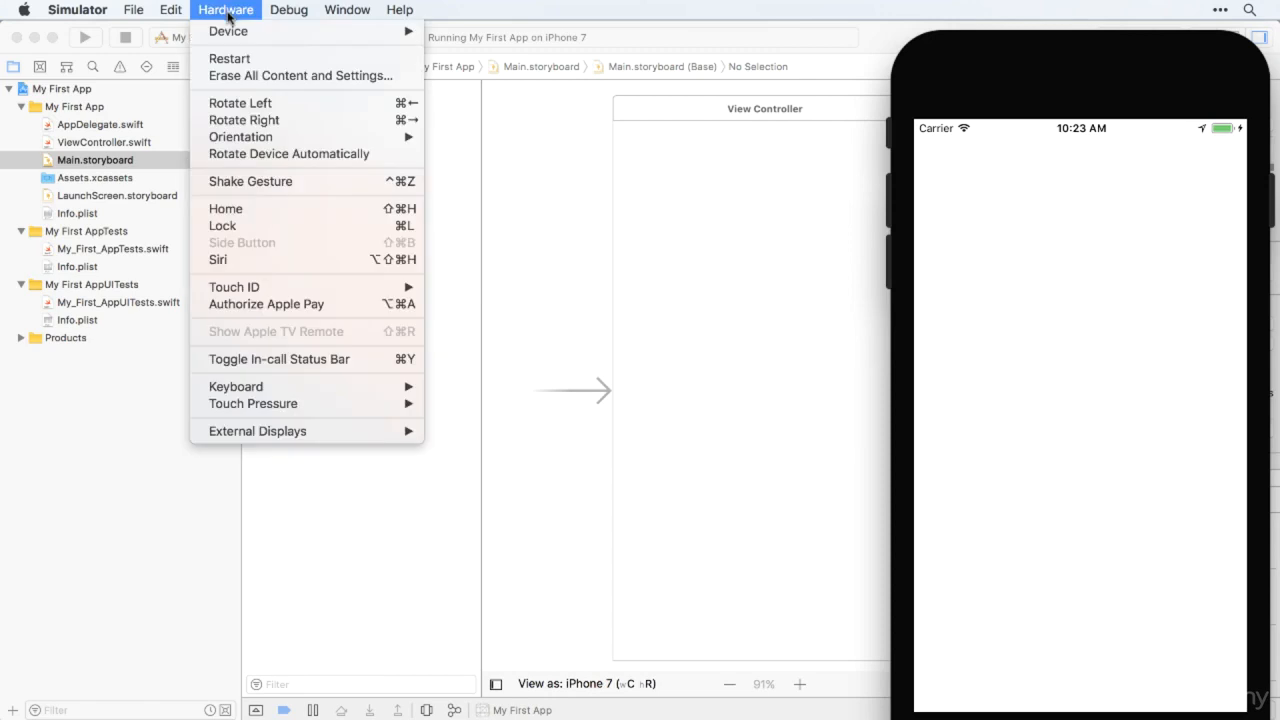
left_click(240, 104)
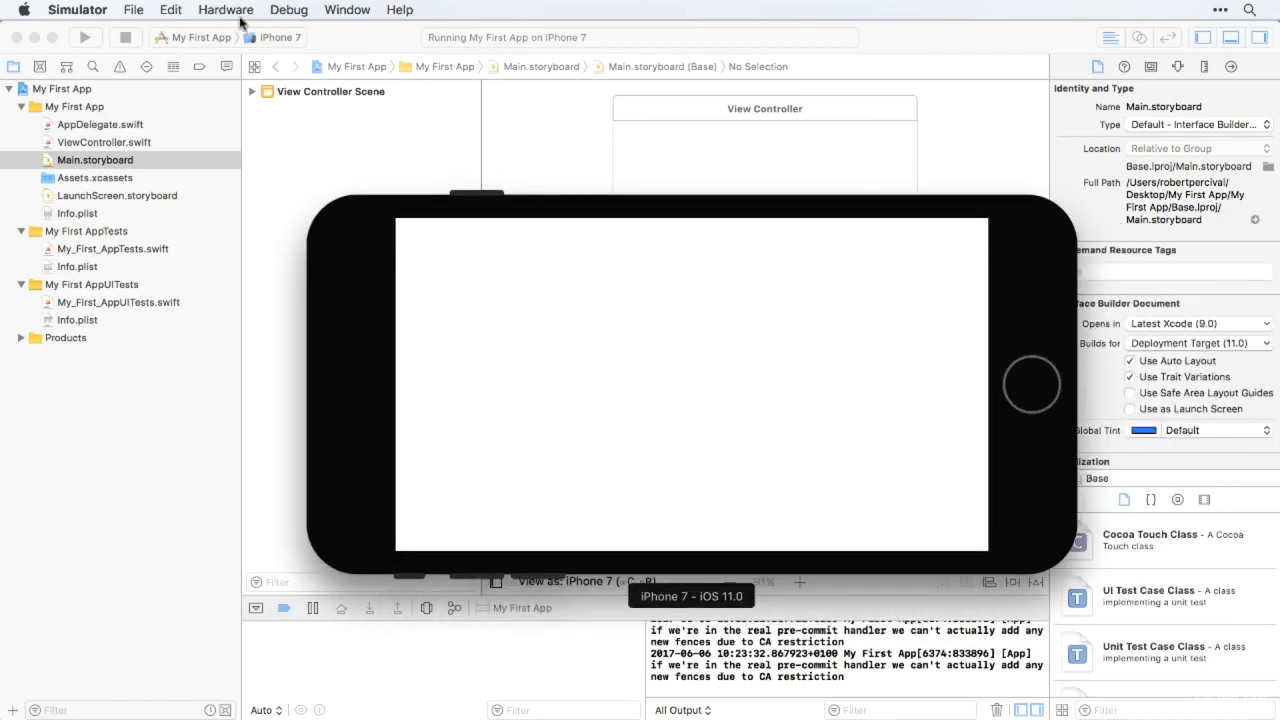
left_click(240, 16)
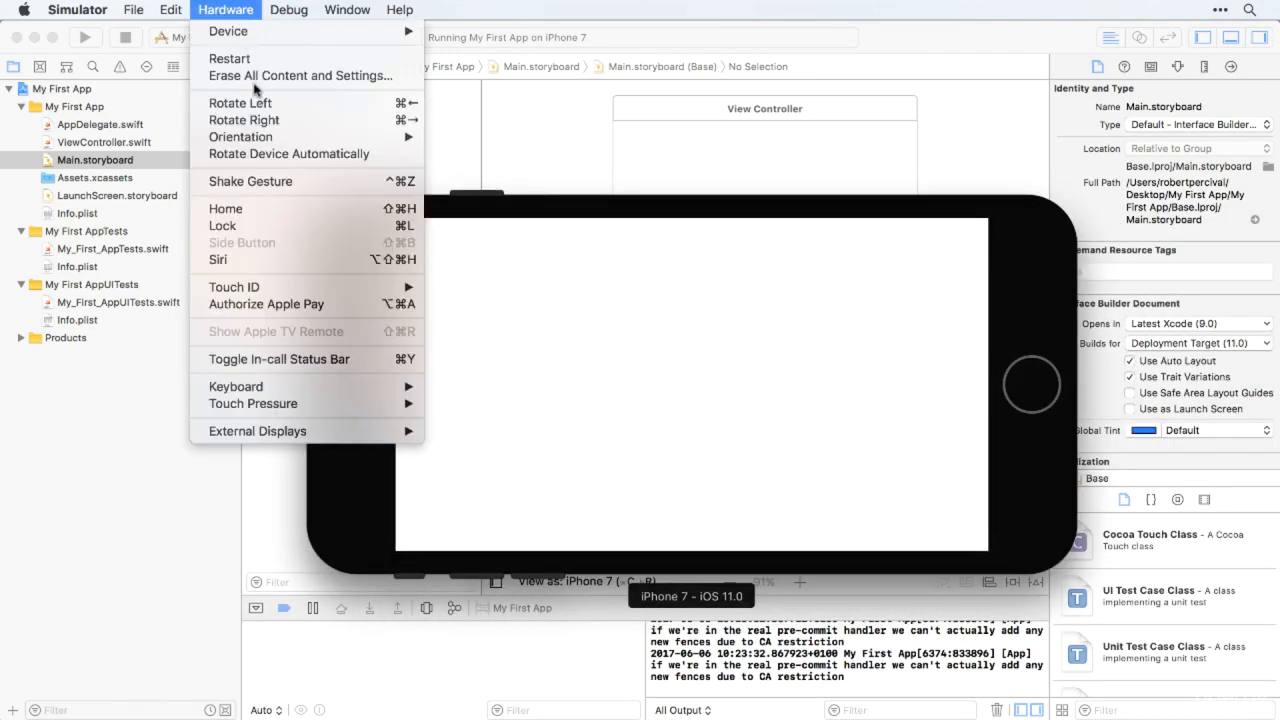
left_click(275, 208)
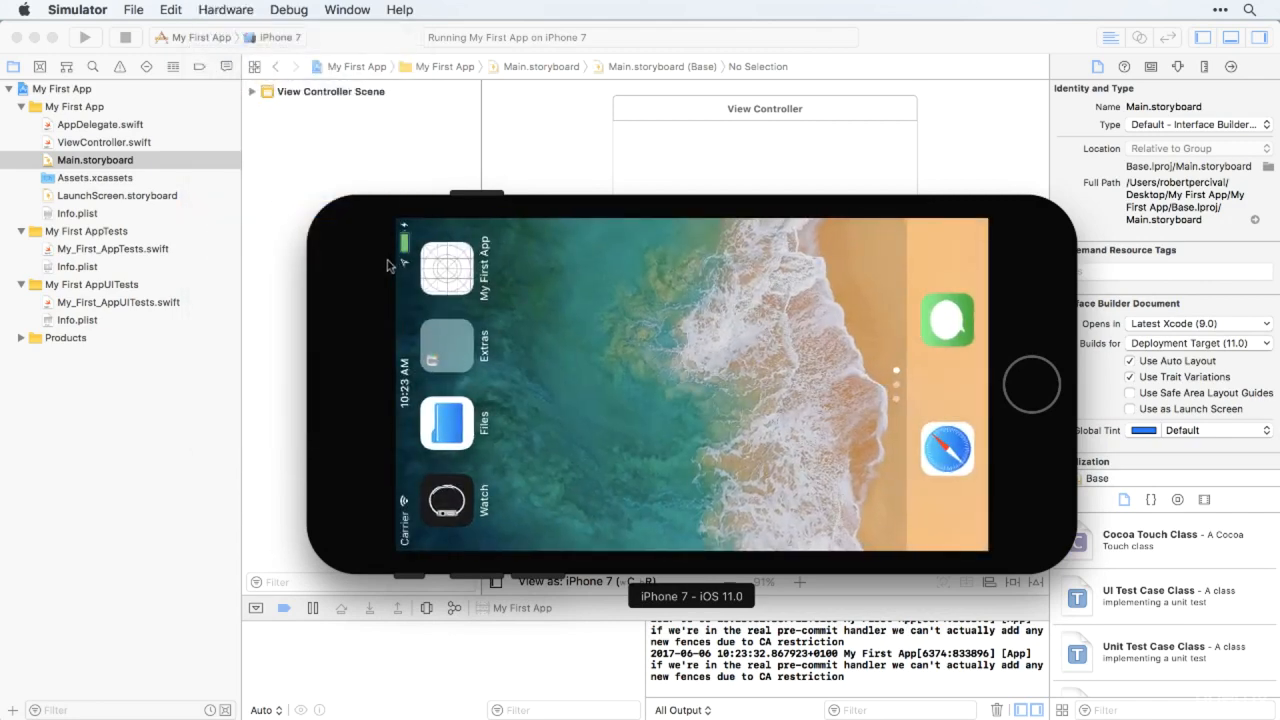
Step: Rotate the simulated iPhone right into portrait and reposition its window over the storyboard canvas
left_click(232, 6)
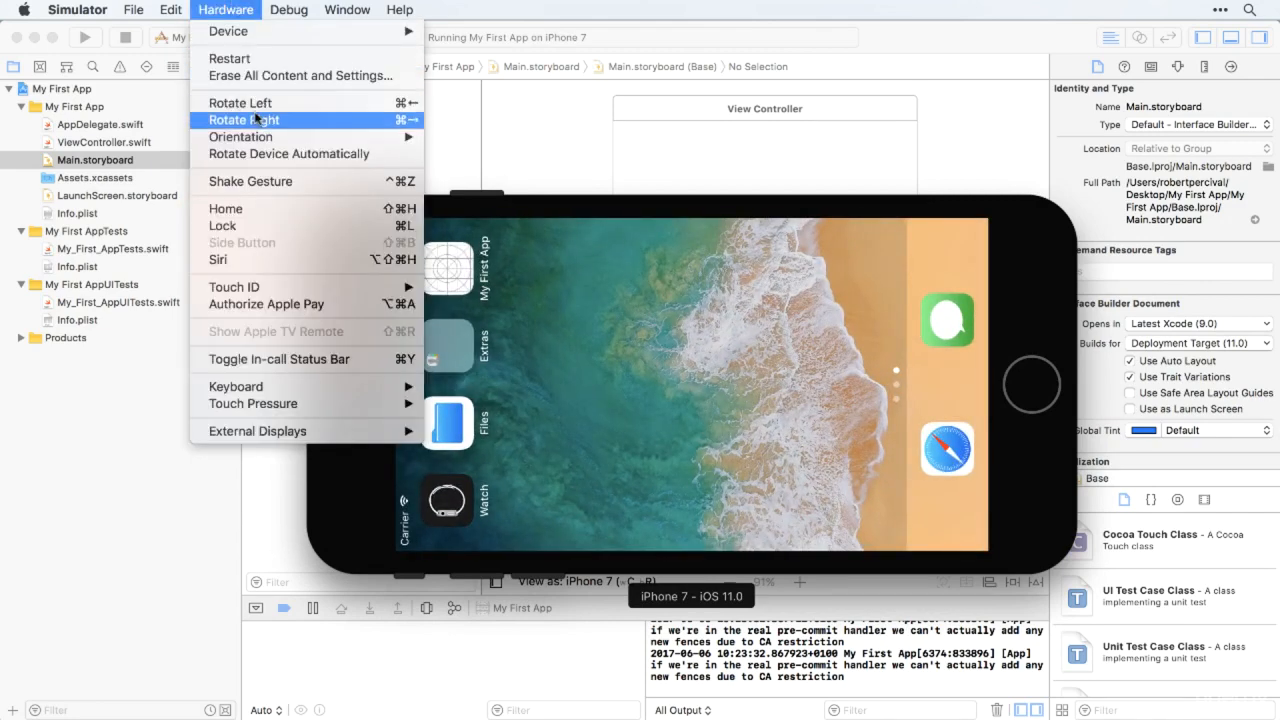
left_click(371, 120)
left_click_drag(763, 56, 881, 56)
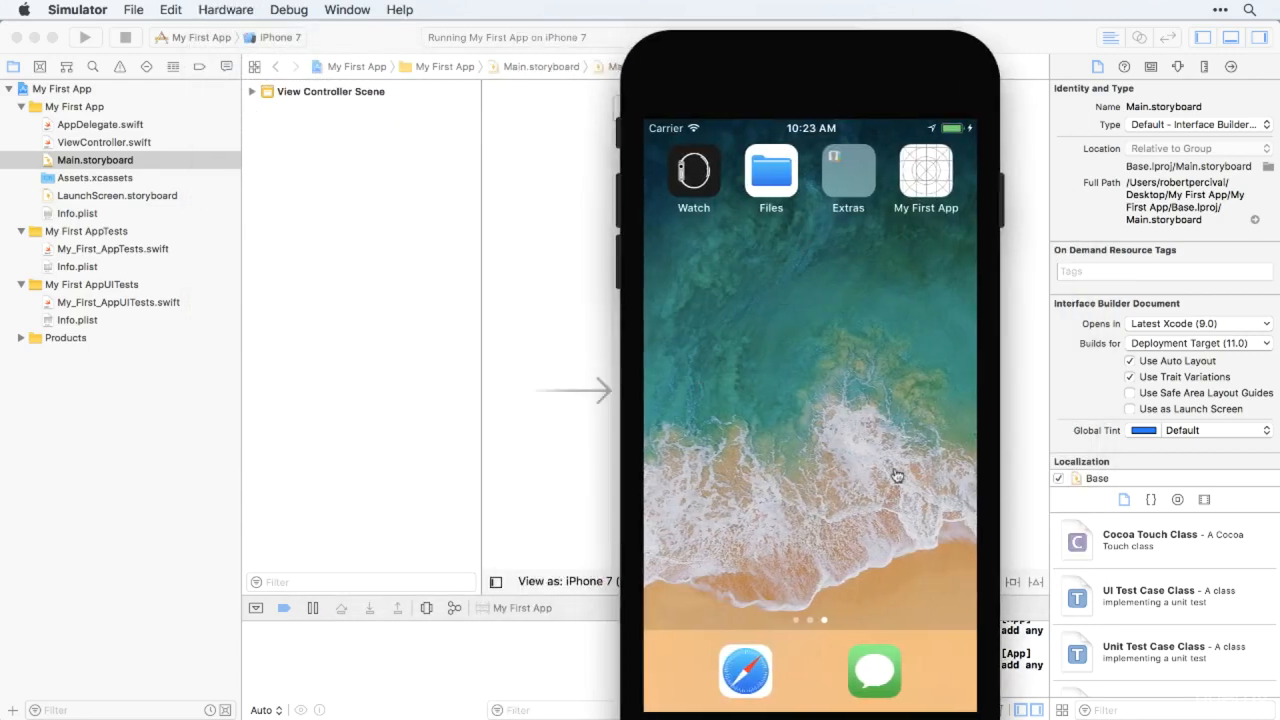
Step: Go to the previous home screen page, open Photos and dismiss its What's New introduction
left_click_drag(726, 440, 904, 449)
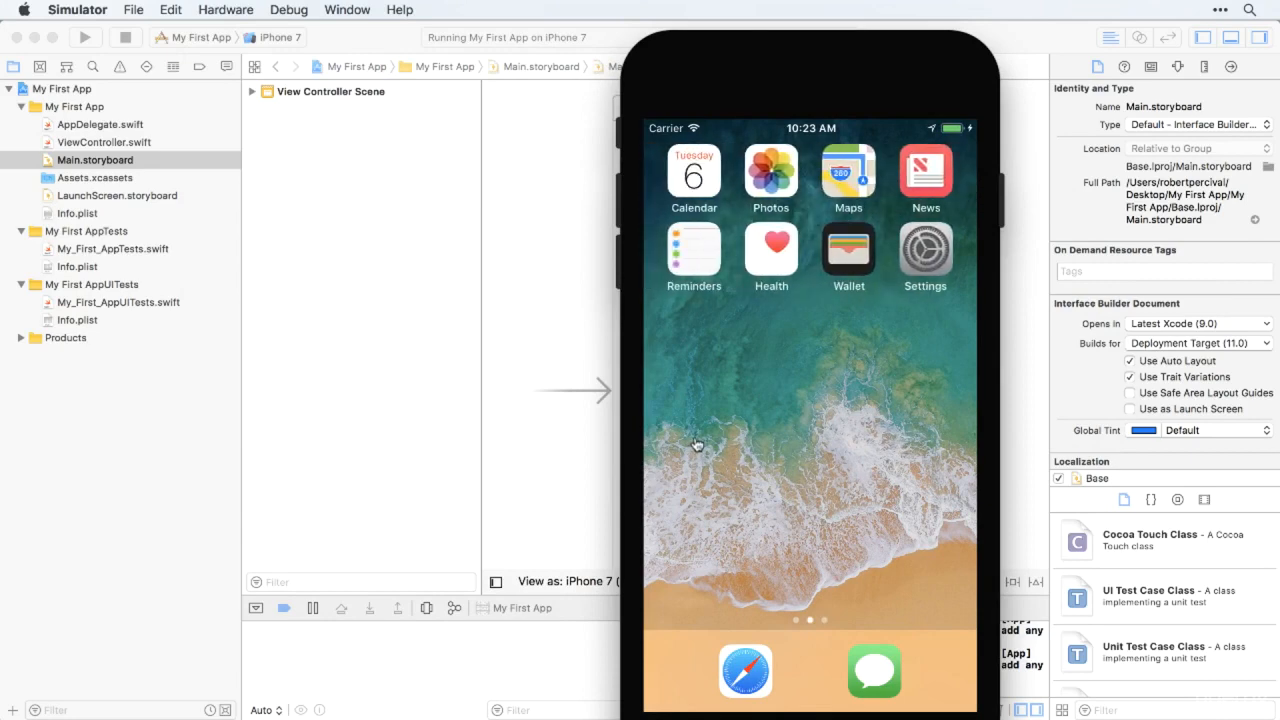
left_click(776, 177)
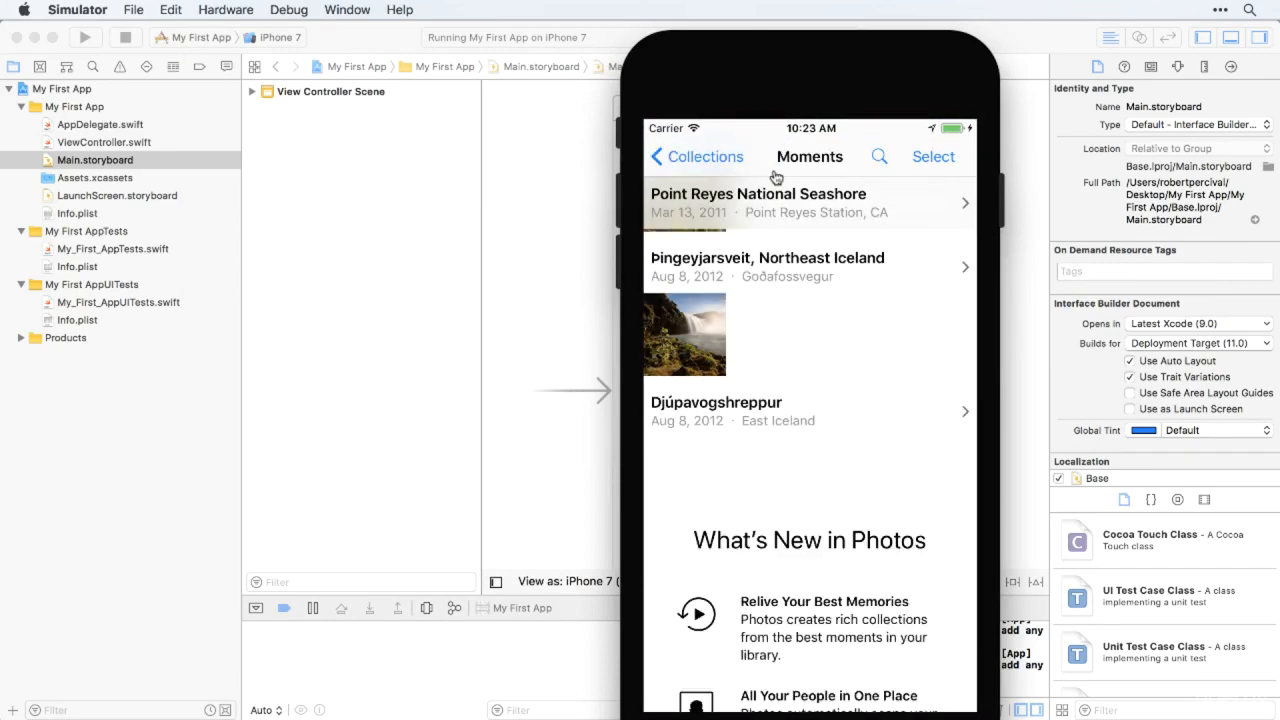
left_click(812, 640)
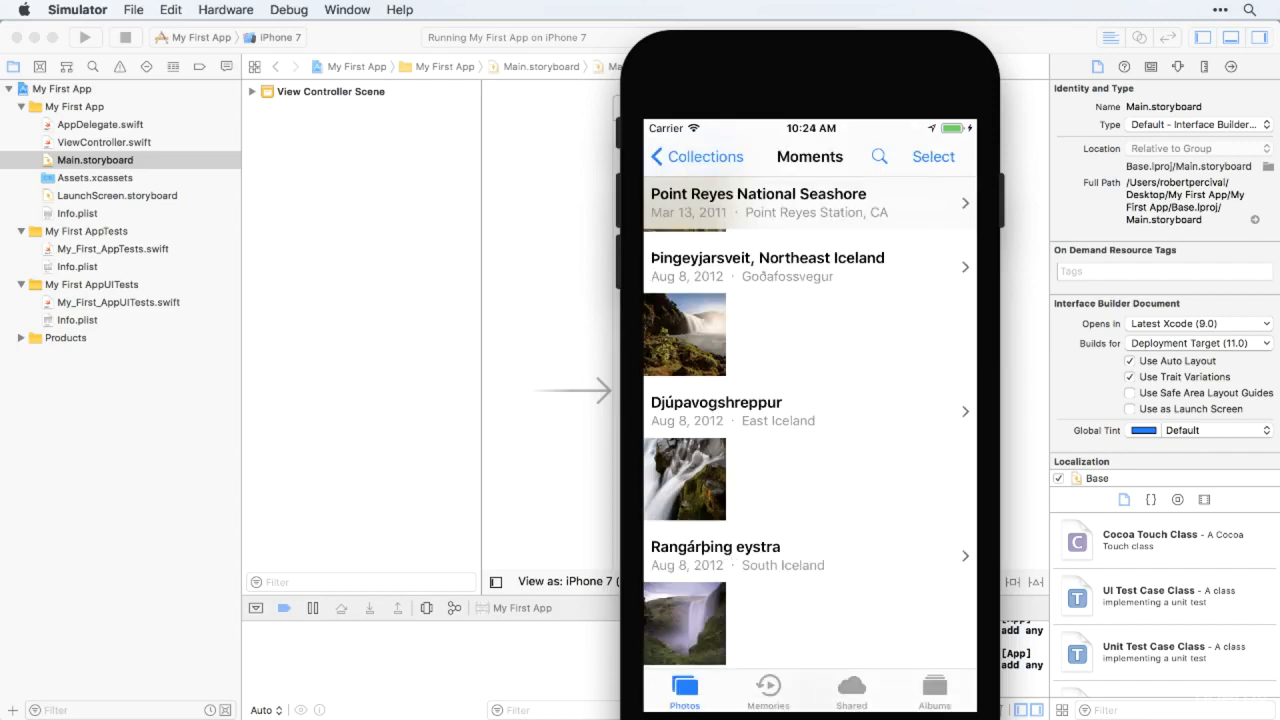
Step: Return the simulated iPhone to its home screen and reopen My First App from the last page
key("super+shift+h")
left_click_drag(810, 386, 629, 400)
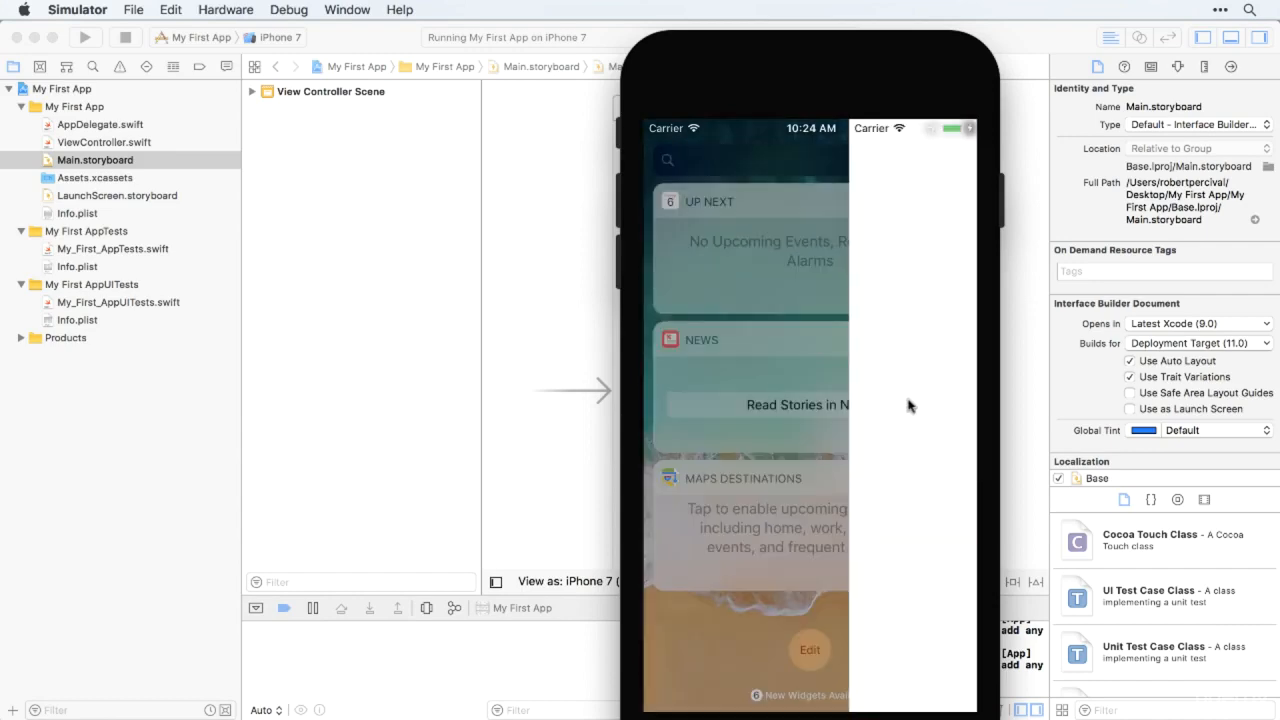
left_click_drag(966, 413, 691, 434)
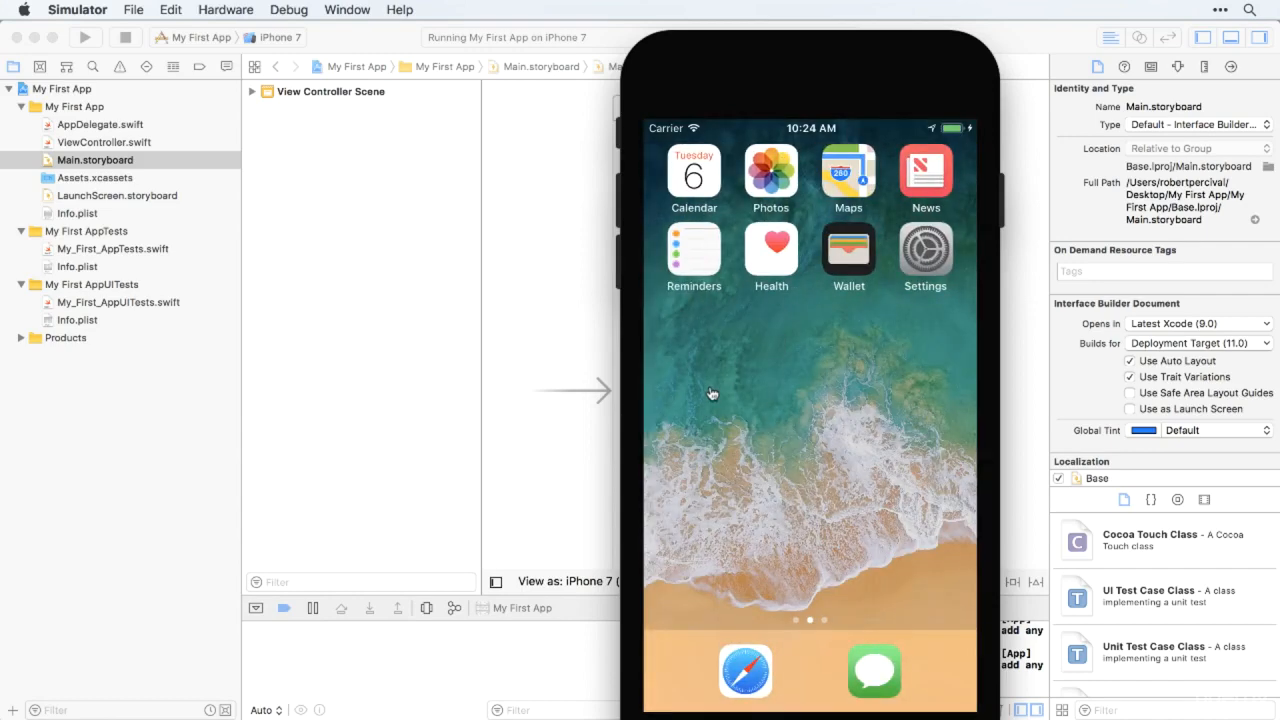
left_click_drag(900, 395, 690, 400)
left_click(925, 172)
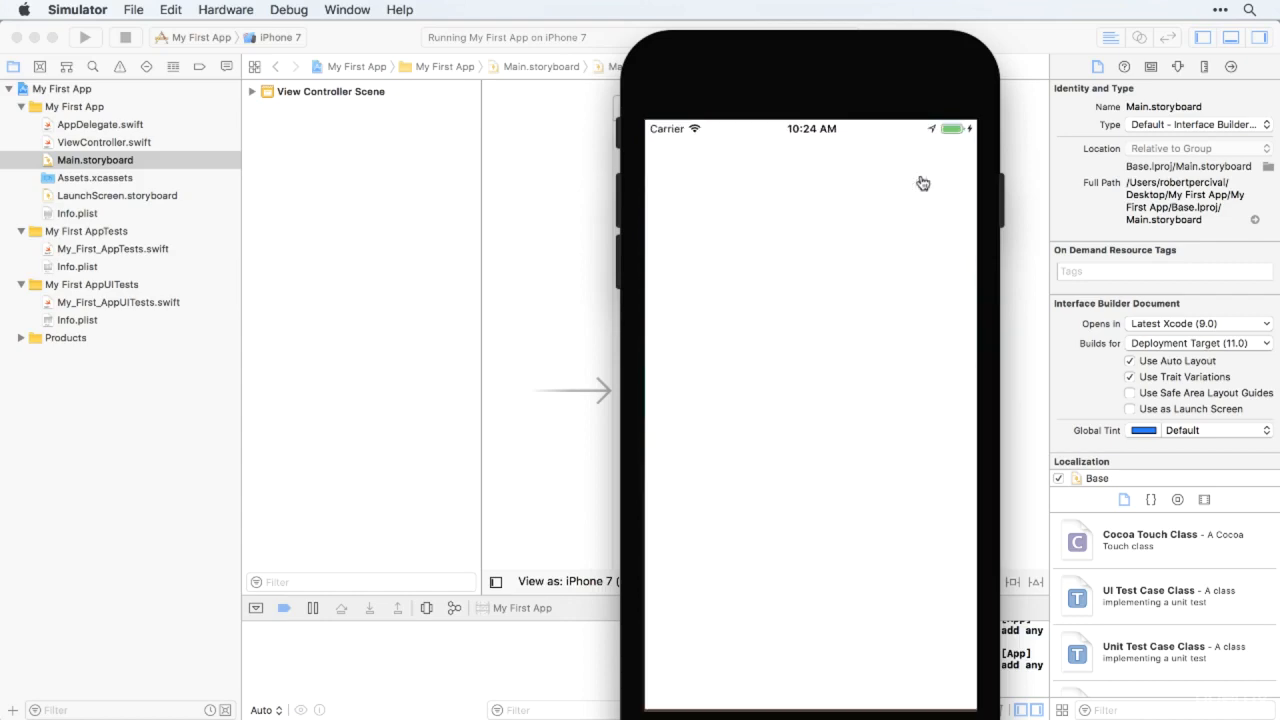
Step: Move the simulated iPhone aside, read the running app's console output in Xcode, and switch back to Simulator
left_click_drag(891, 55, 1175, 53)
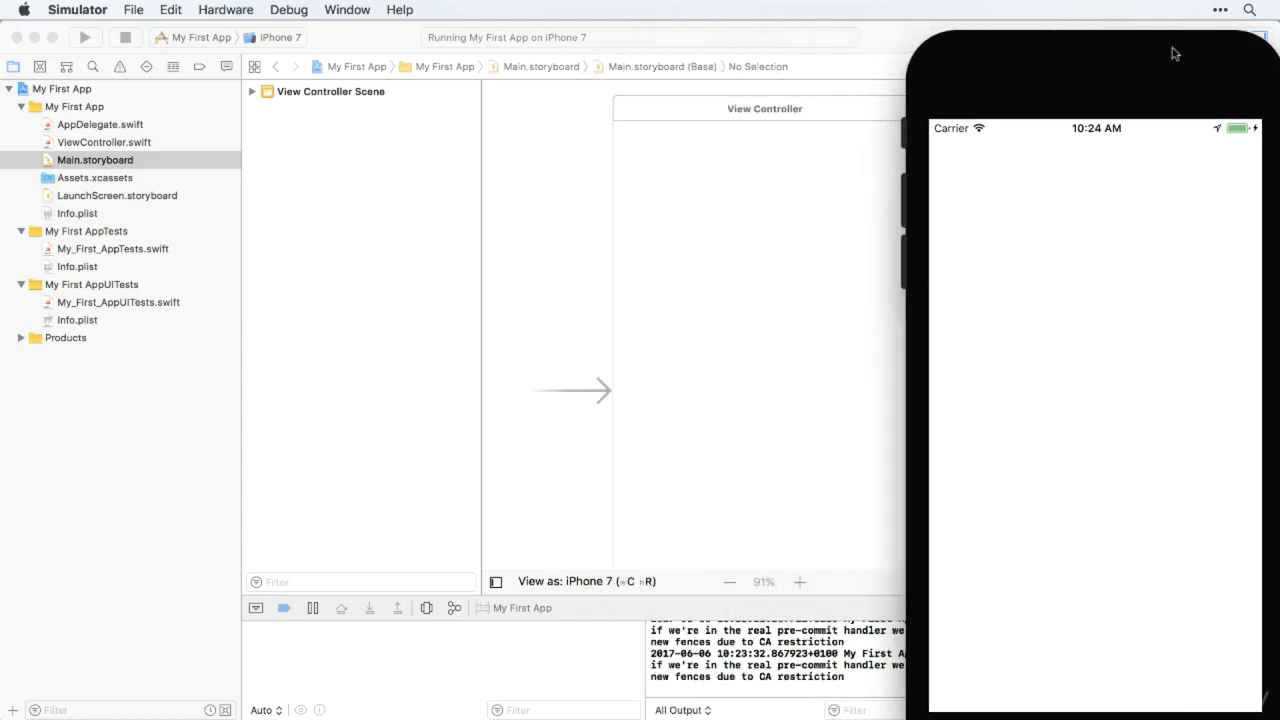
left_click(803, 163)
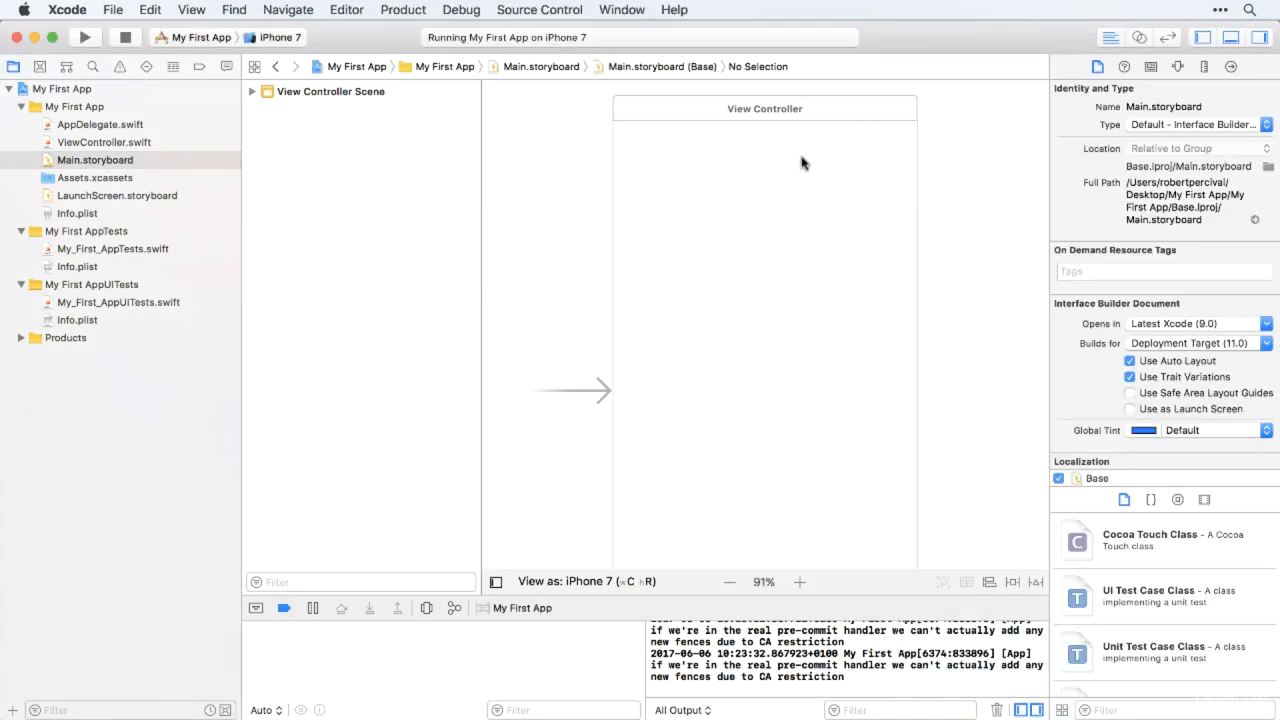
scroll(874, 672, "down", 1)
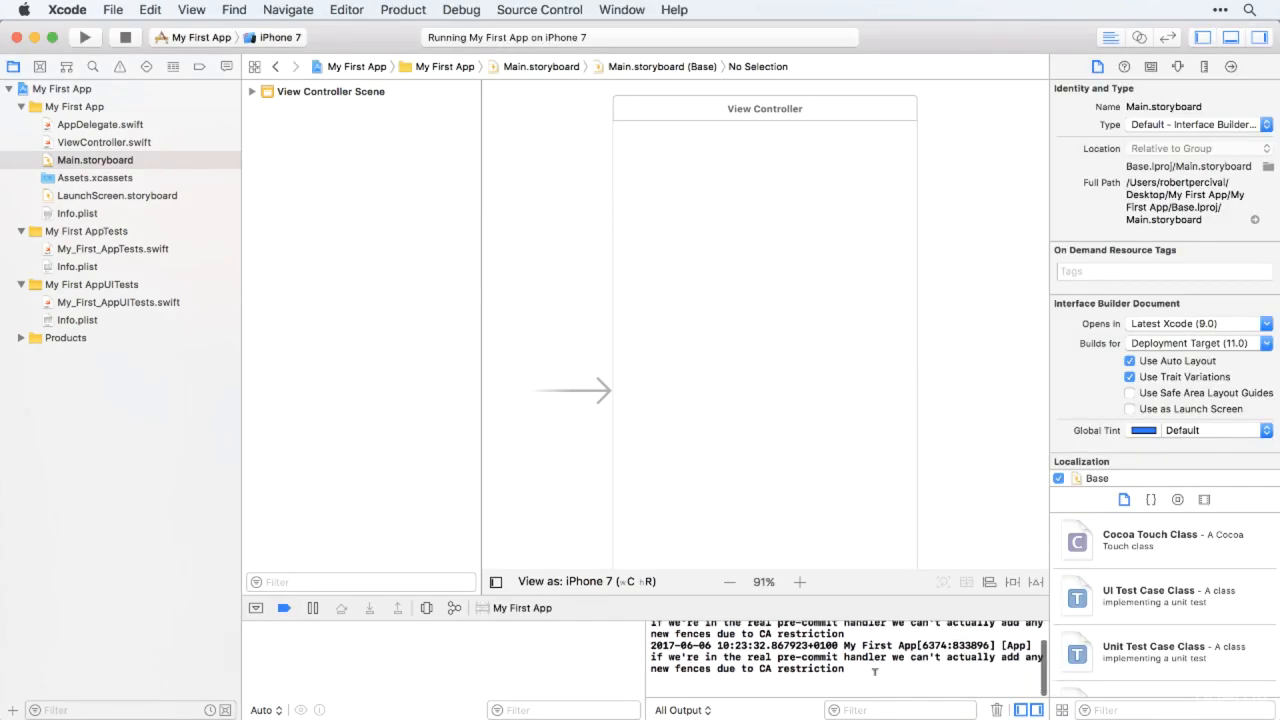
scroll(874, 672, "up", 2)
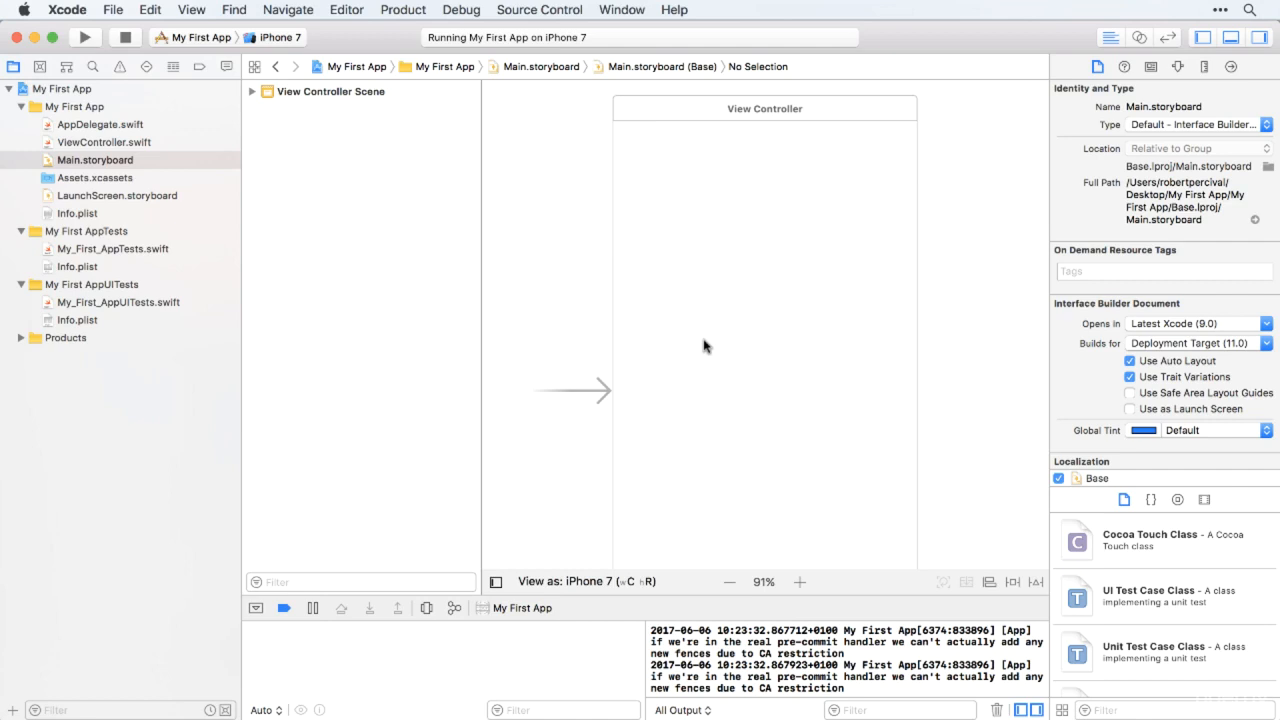
key("super+Tab")
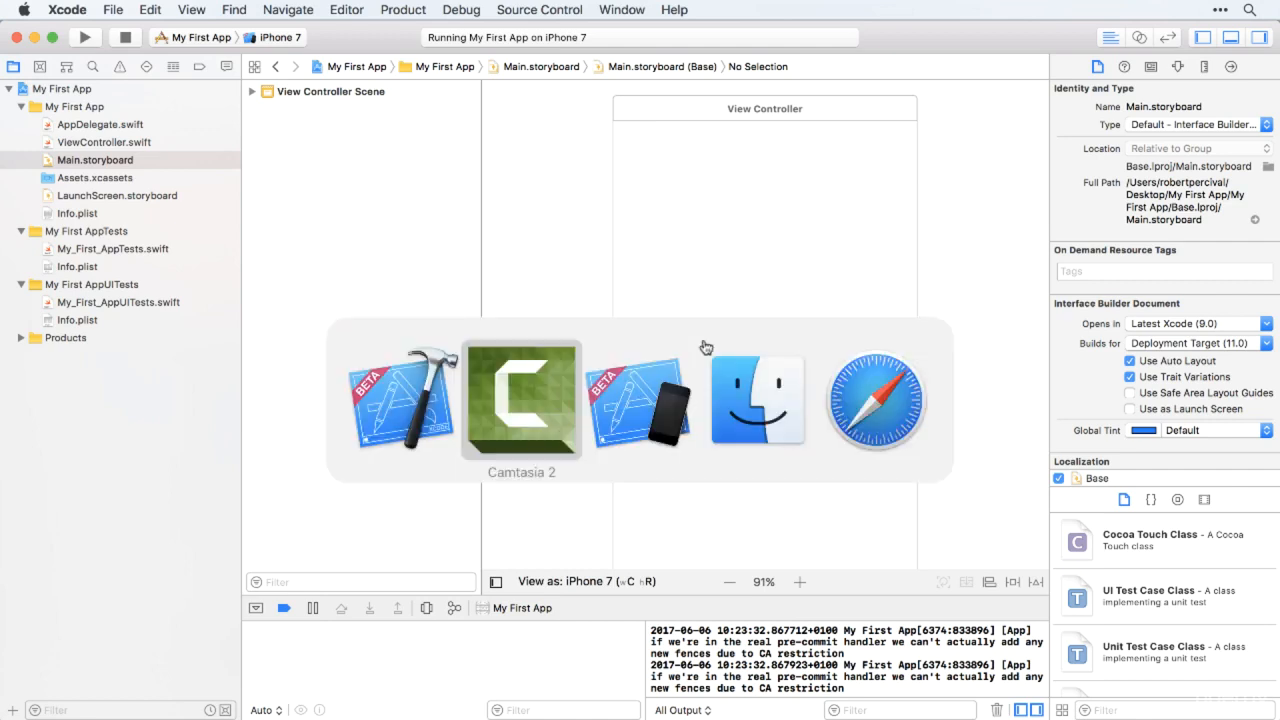
key("super+Tab")
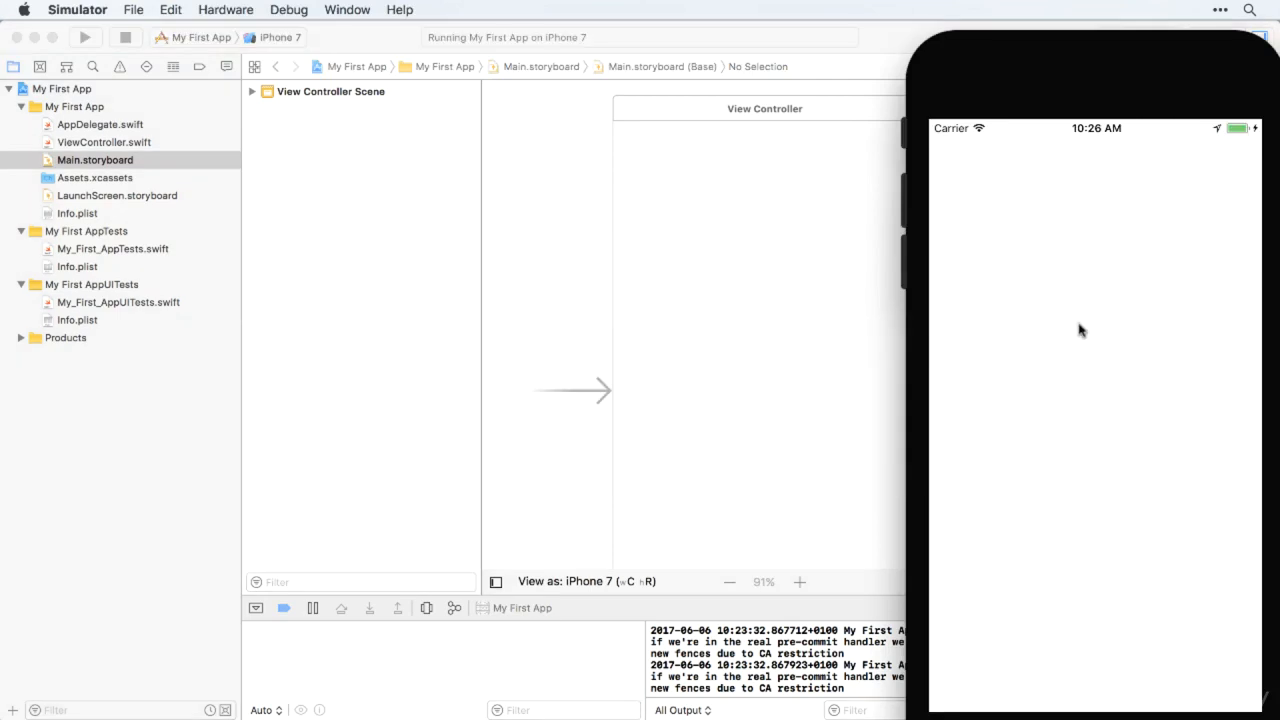